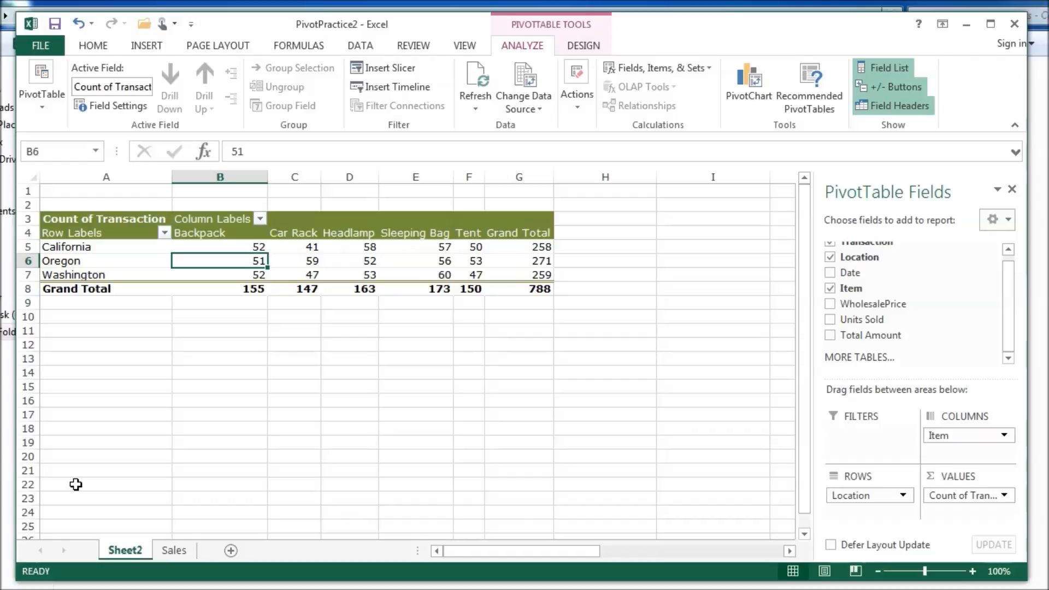
- Review the transaction-count pivot table, then switch to the Sales sheet's source data
{"action": "left_click", "coordinate": [143, 247]}
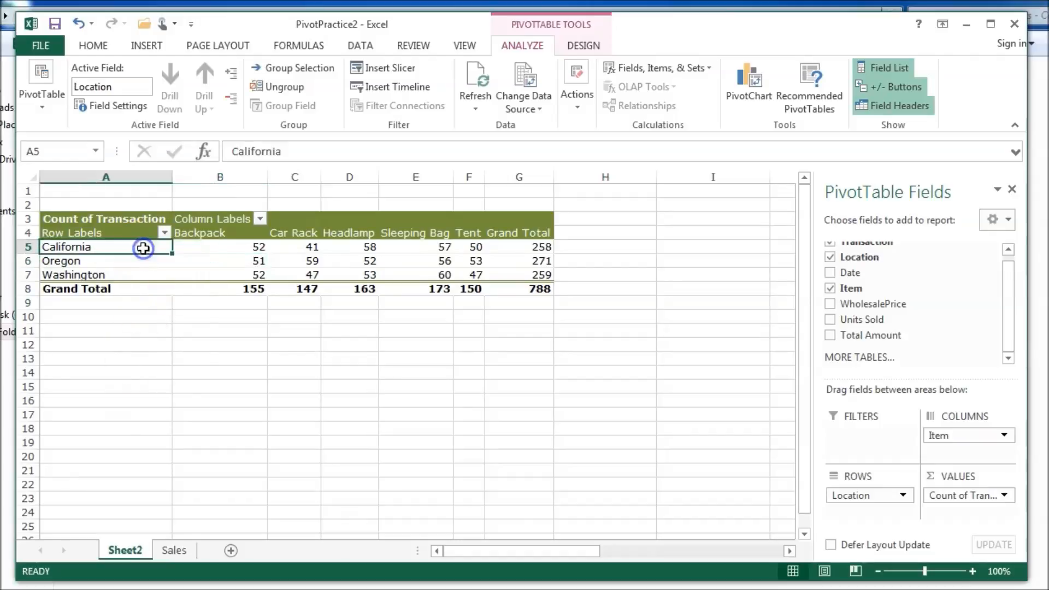
{"action": "left_click", "coordinate": [328, 274]}
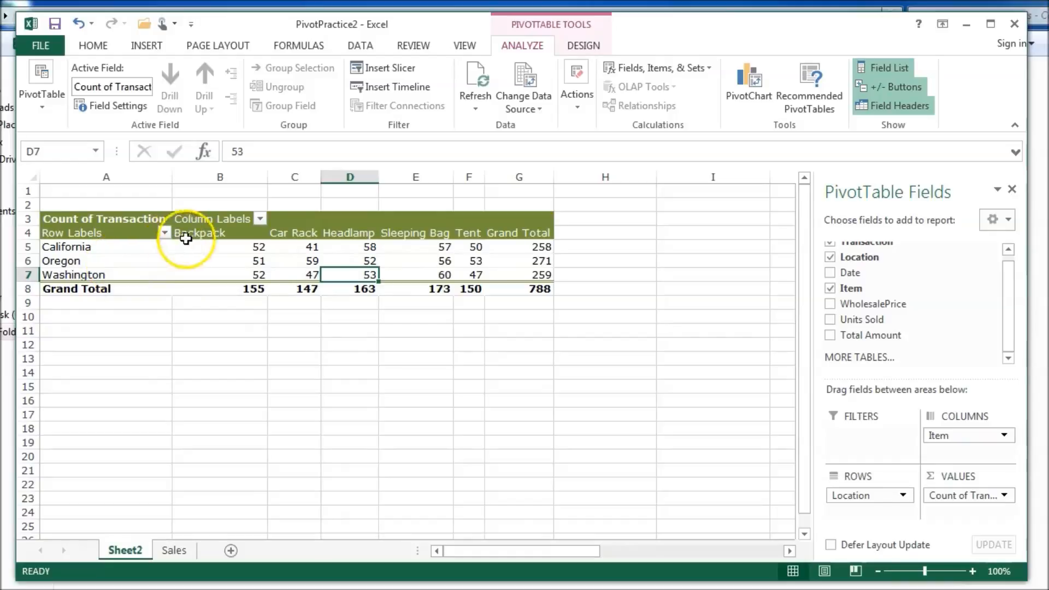
{"action": "left_click", "coordinate": [192, 263]}
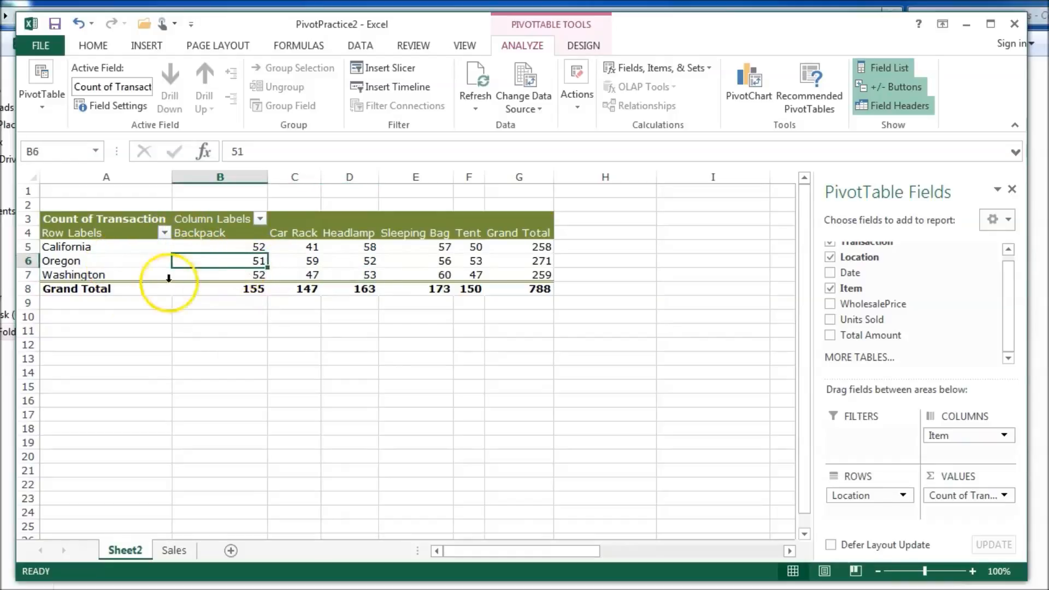
{"action": "left_click", "coordinate": [174, 550]}
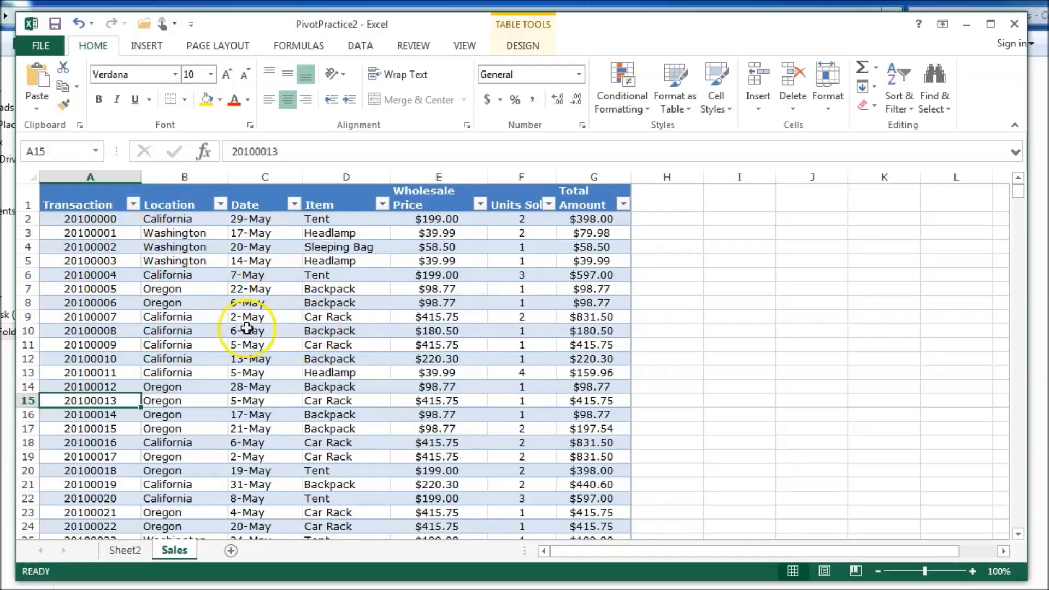
- On Sheet2, replace Count of Transaction with Sum of Total Amount in the pivot values
{"action": "left_click", "coordinate": [125, 551]}
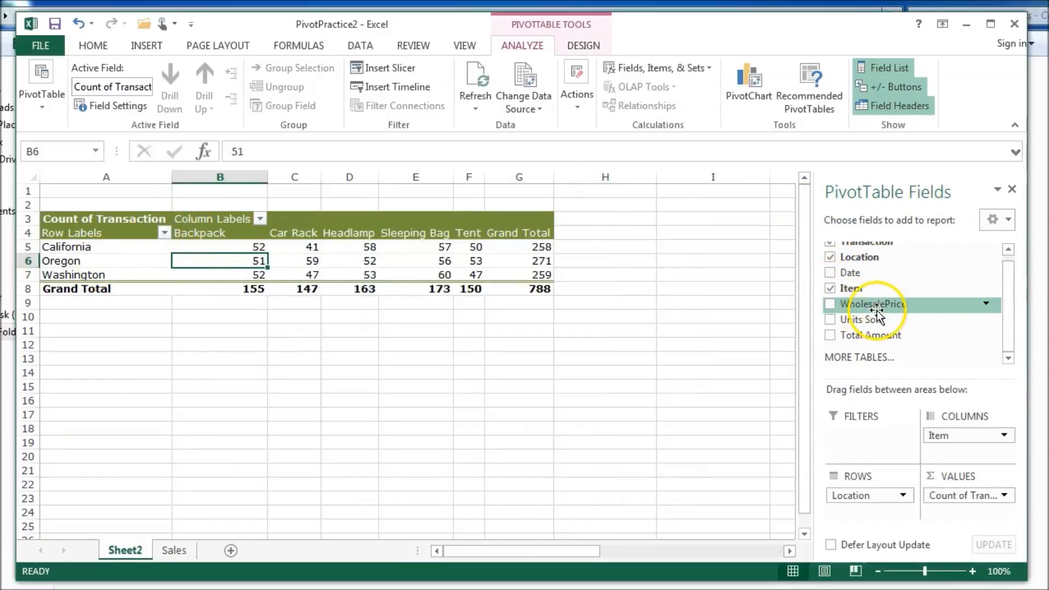
{"action": "left_click", "coordinate": [830, 335]}
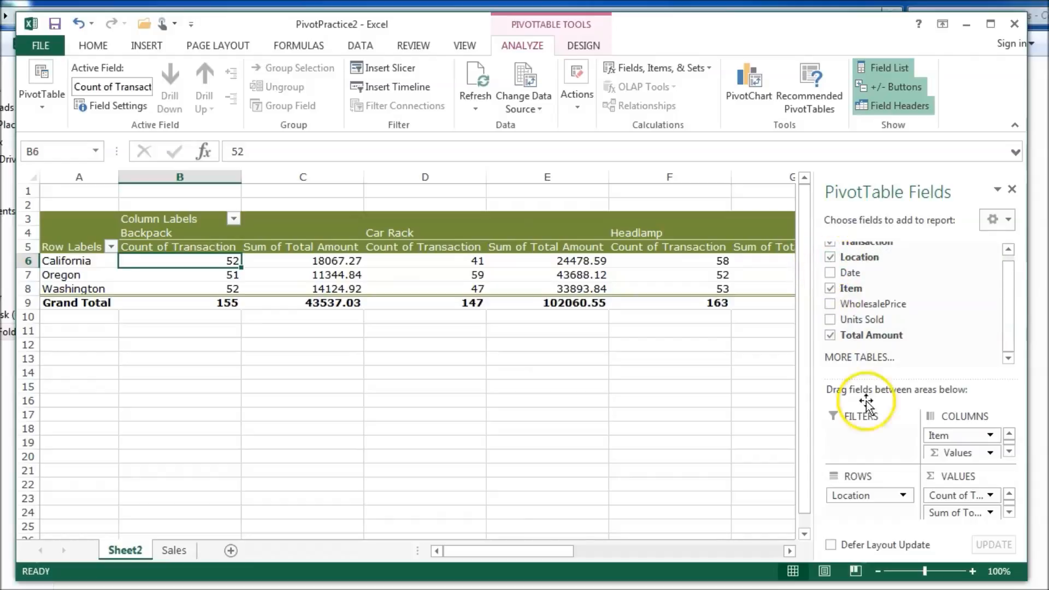
{"action": "left_click_drag", "start_coordinate": [960, 453], "coordinate": [912, 326]}
{"action": "left_click_drag", "start_coordinate": [926, 441], "coordinate": [938, 440]}
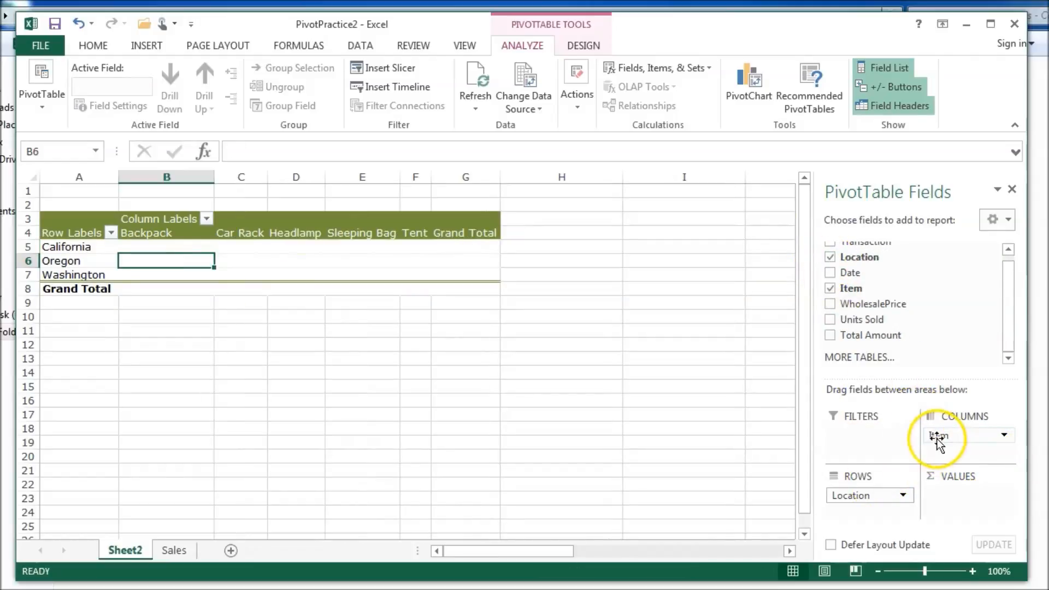
{"action": "left_click_drag", "start_coordinate": [858, 336], "coordinate": [946, 484]}
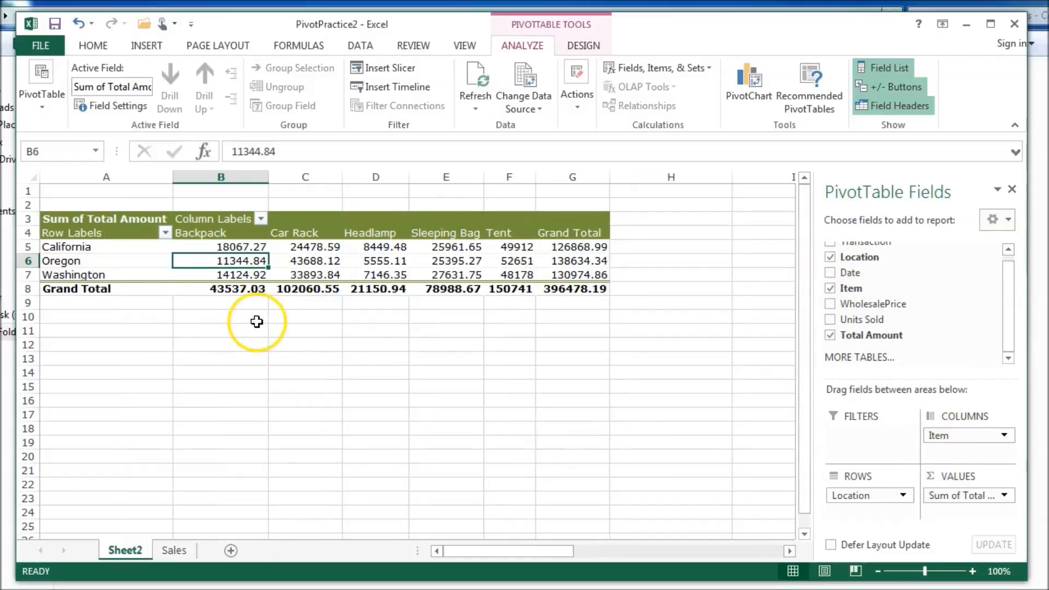
{"action": "left_click", "coordinate": [965, 495]}
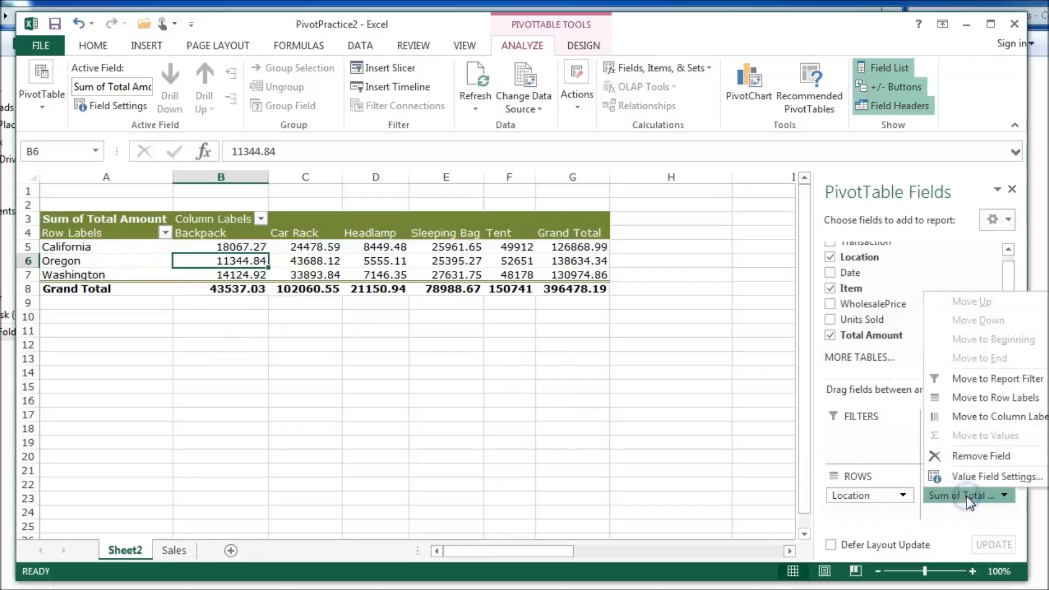
- Set the Sum of Total Amount number format to Currency with two decimals, e.g. $396,478.19
{"action": "left_click", "coordinate": [962, 519]}
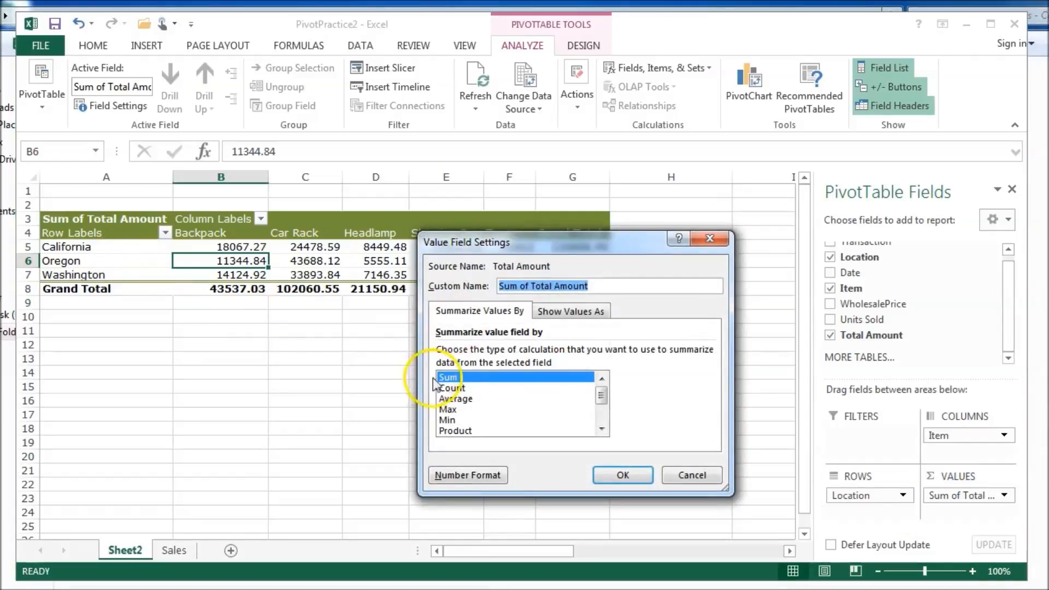
{"action": "left_click", "coordinate": [465, 474]}
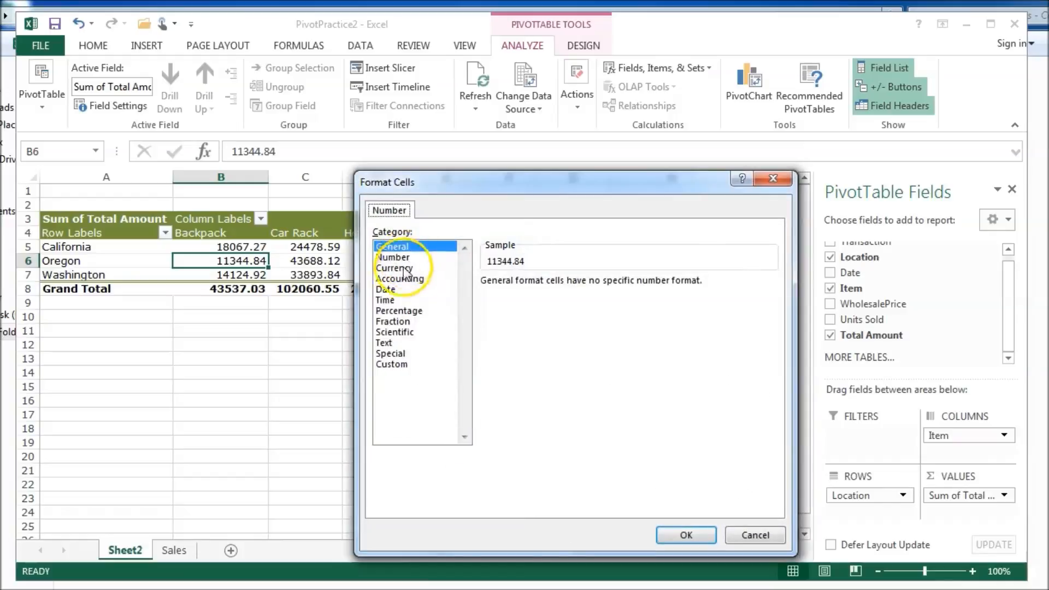
{"action": "left_click", "coordinate": [394, 267]}
{"action": "left_click", "coordinate": [686, 534]}
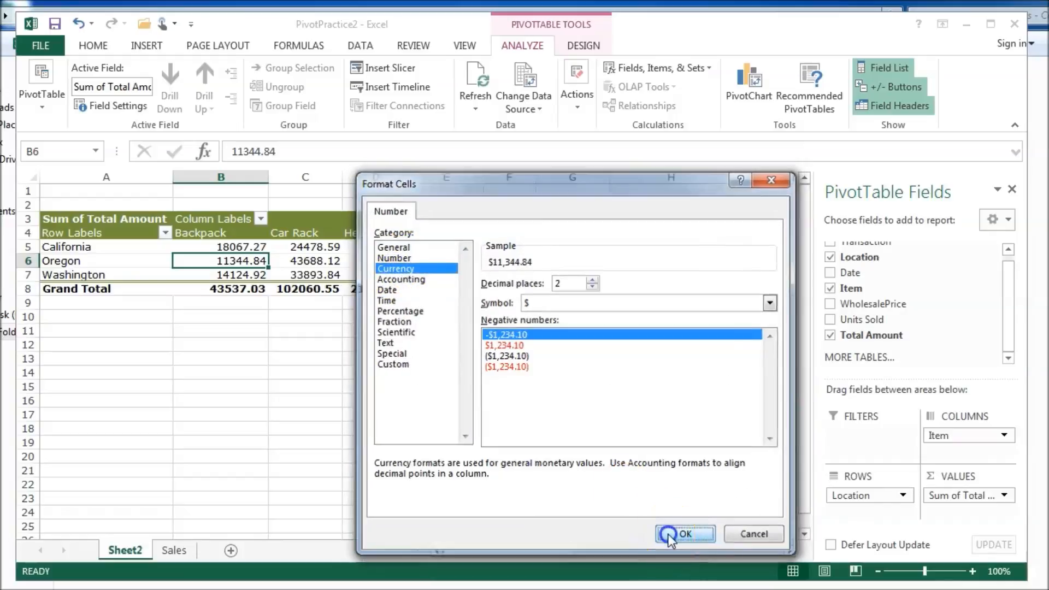
{"action": "left_click", "coordinate": [635, 486]}
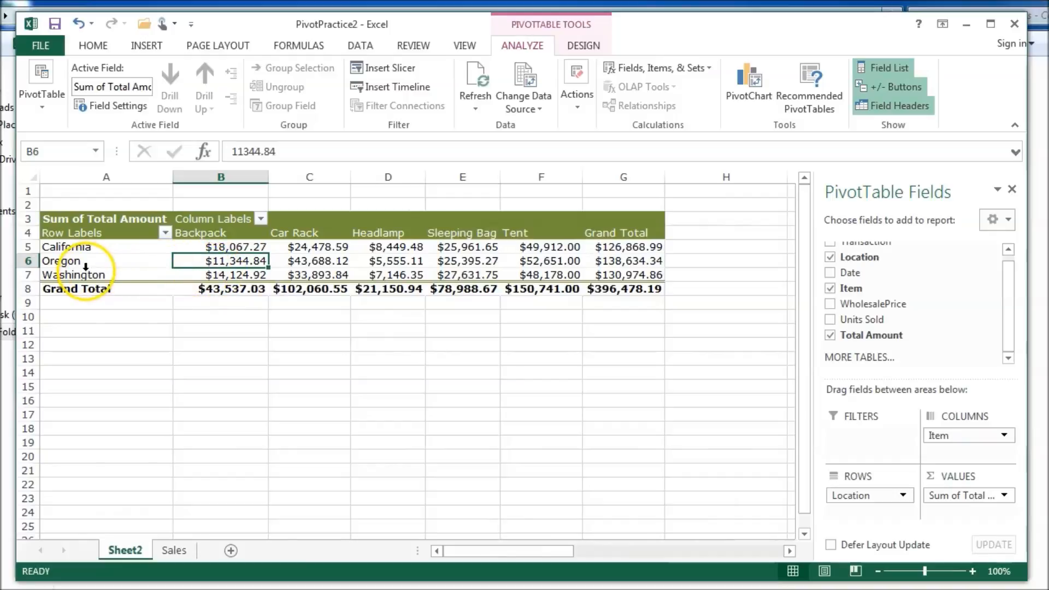
{"action": "left_click", "coordinate": [69, 250]}
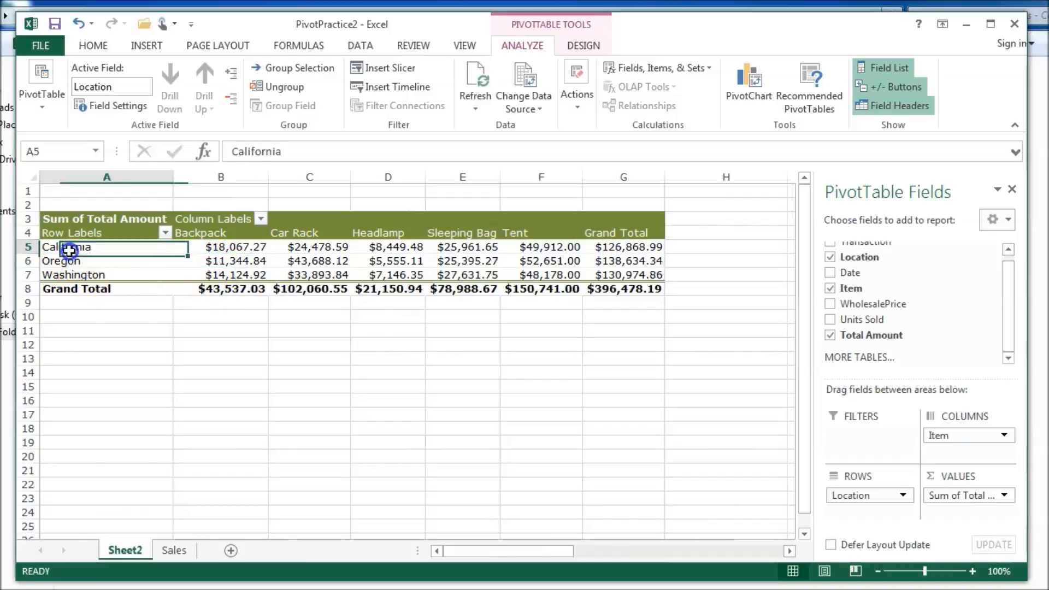
{"action": "left_click", "coordinate": [197, 250]}
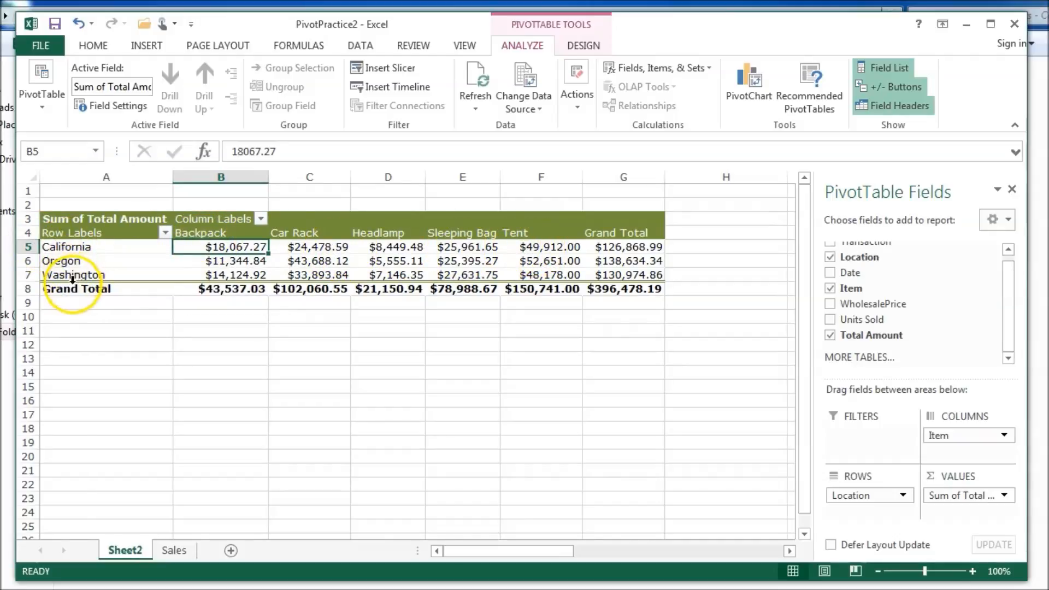
- Move Item from Columns into Rows below Location so items nest under each location
{"action": "left_click", "coordinate": [944, 442]}
{"action": "left_click_drag", "start_coordinate": [944, 441], "coordinate": [896, 517]}
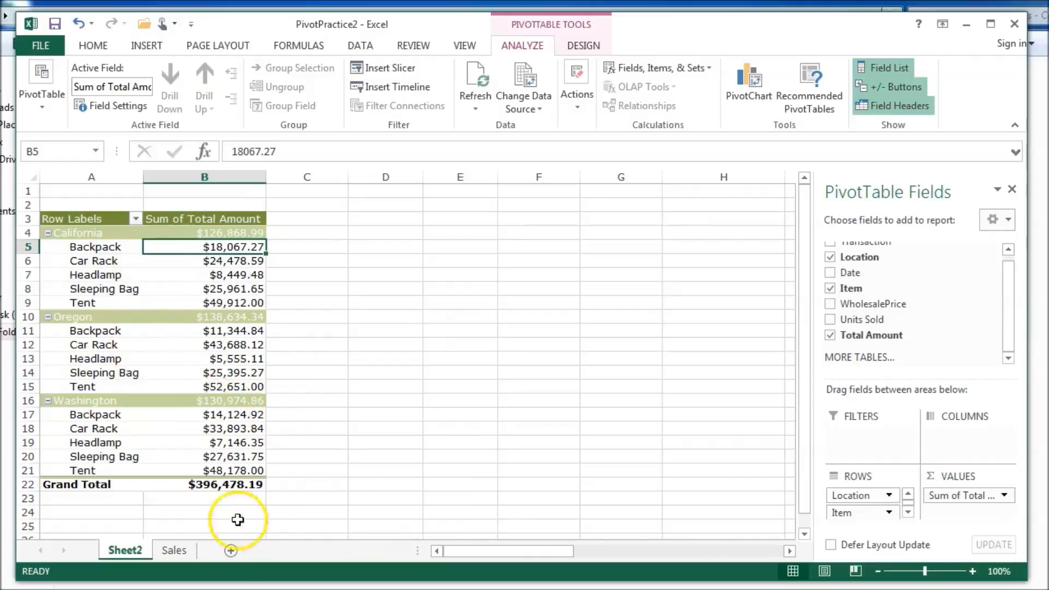
{"action": "left_click", "coordinate": [78, 265]}
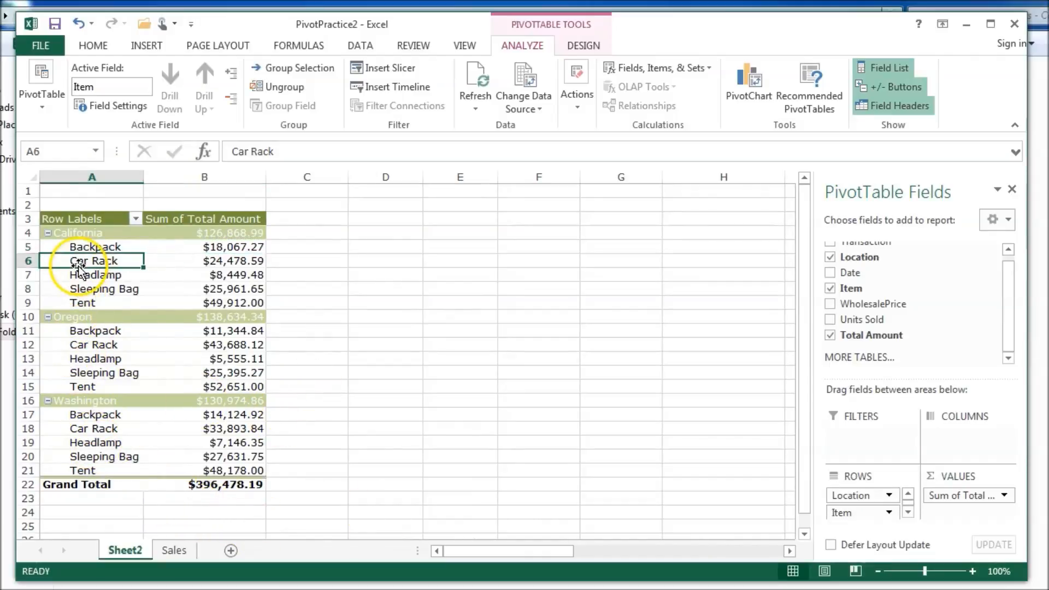
{"action": "left_click", "coordinate": [198, 261]}
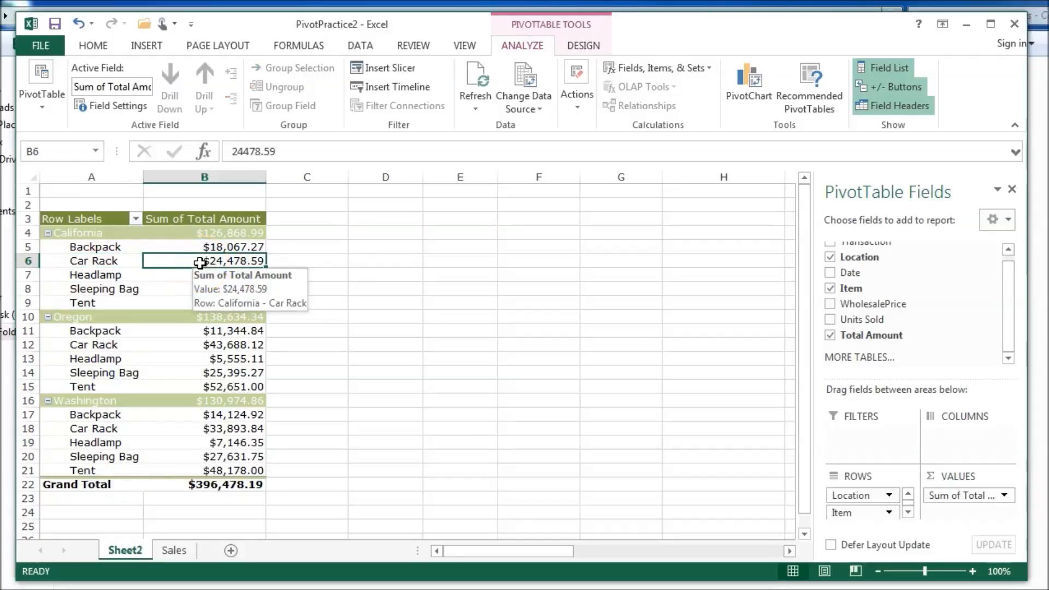
{"action": "left_click", "coordinate": [511, 56]}
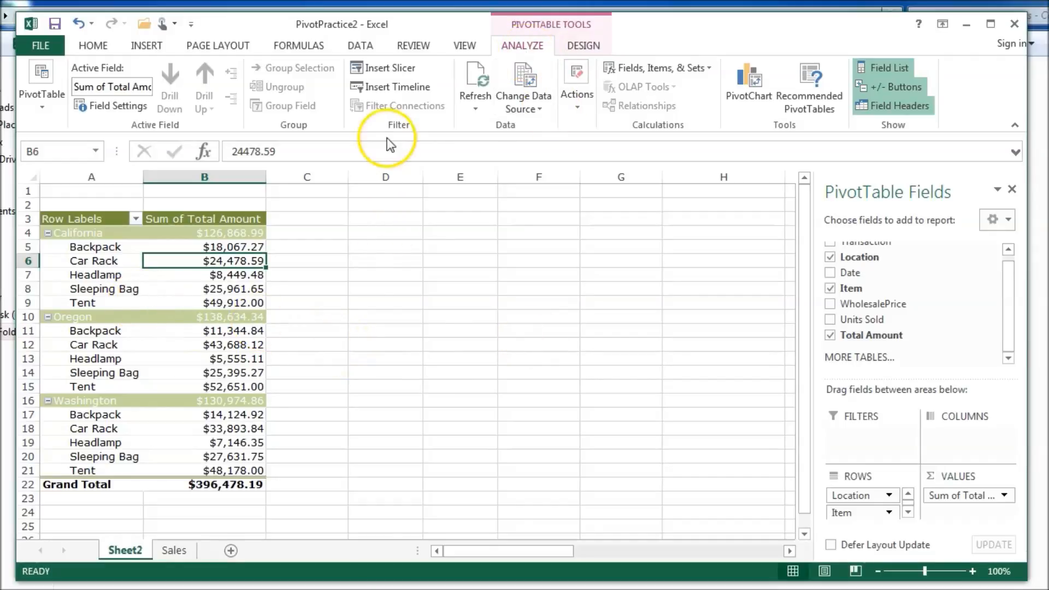
- Insert an Item slicer and position it just right of the pivot table
{"action": "left_click", "coordinate": [390, 71]}
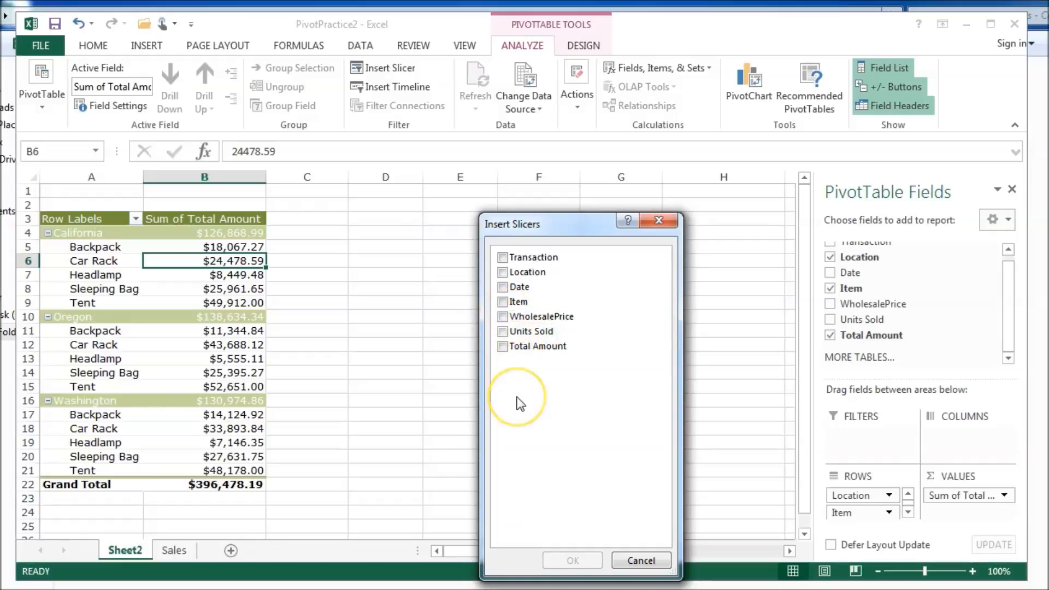
{"action": "left_click", "coordinate": [502, 302]}
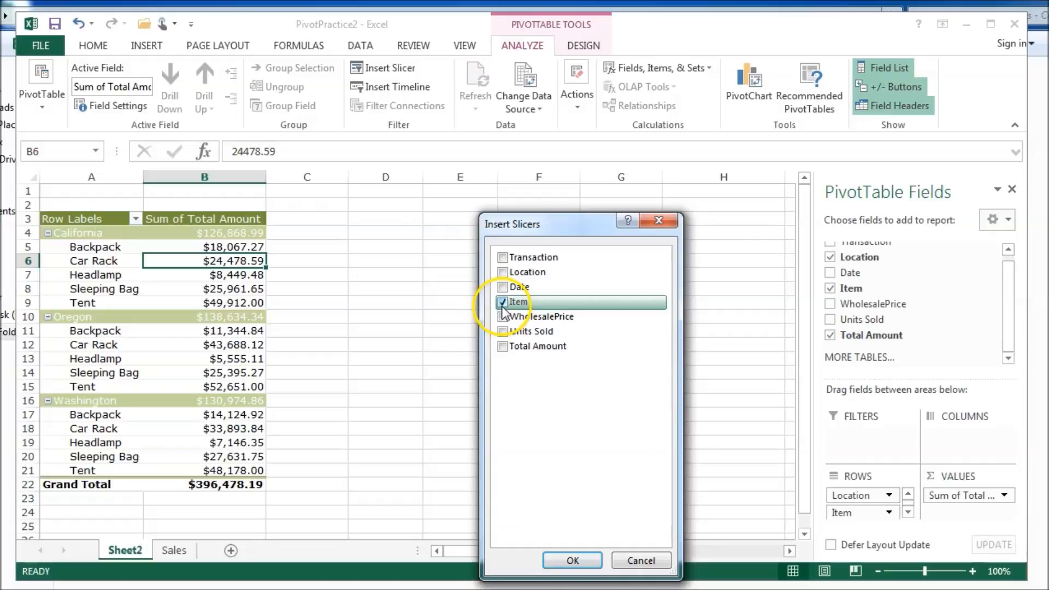
{"action": "left_click", "coordinate": [565, 561]}
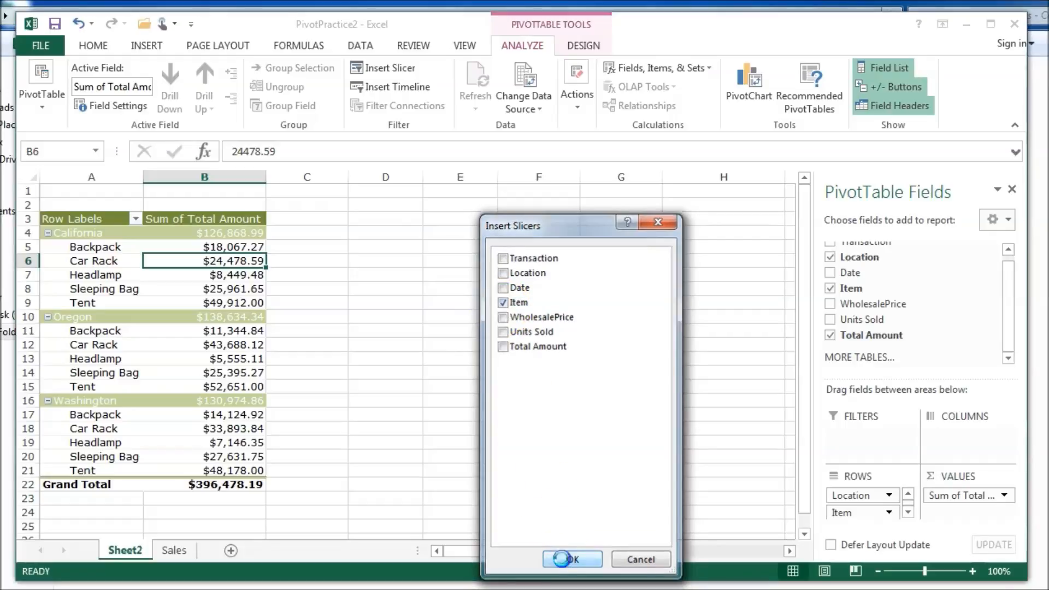
{"action": "left_click_drag", "start_coordinate": [386, 256], "coordinate": [349, 219]}
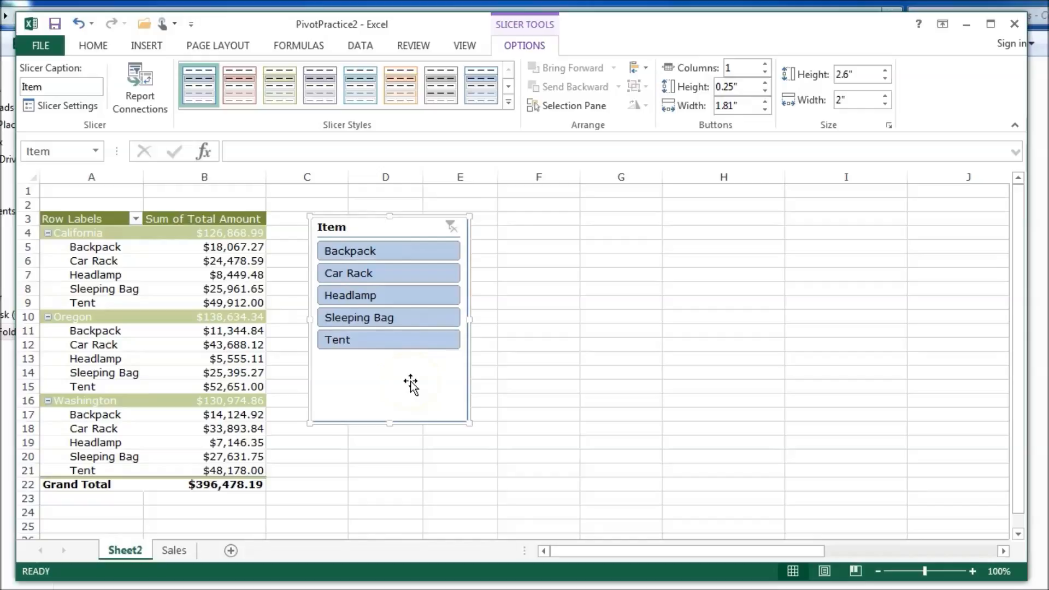
- Select Car Rack, Tent and Sleeping Bag in the Item slicer, giving a $331,790.22 total
{"action": "left_click", "coordinate": [385, 278]}
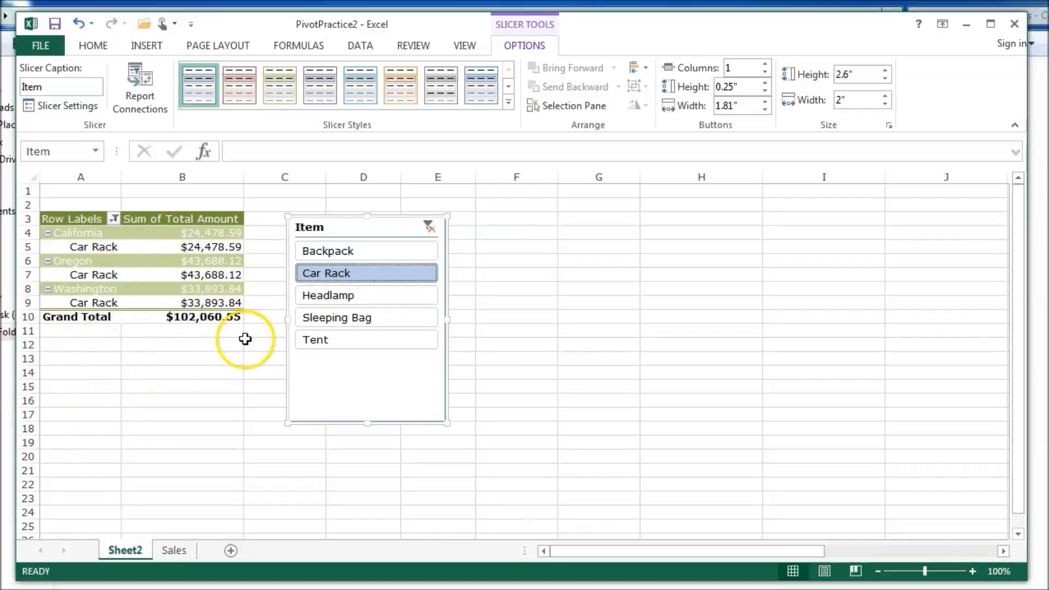
{"action": "right_click", "coordinate": [353, 332]}
{"action": "key", "text": "Escape"}
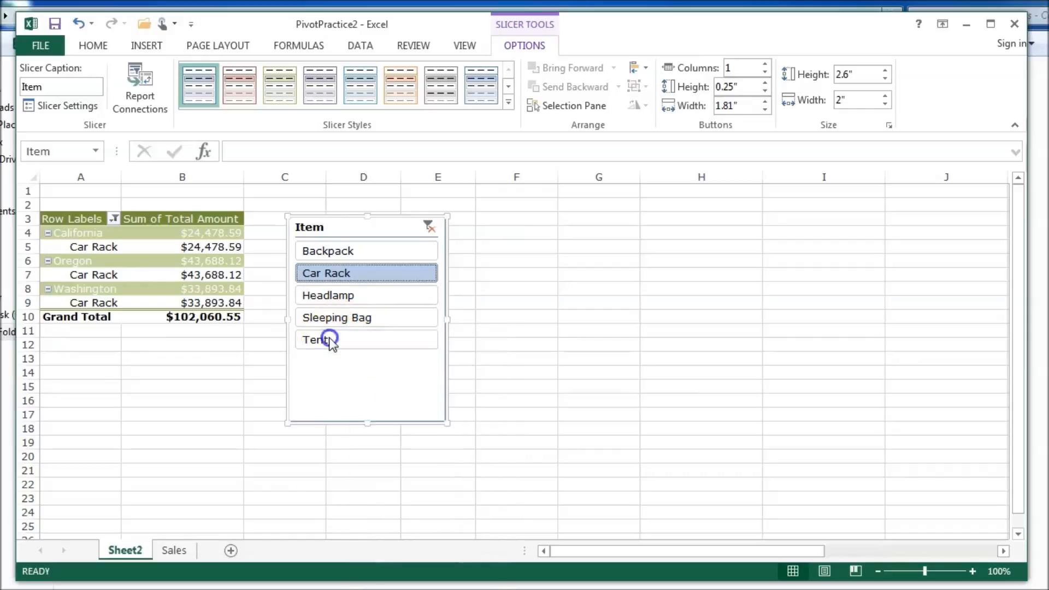
{"action": "left_click", "coordinate": [331, 342]}
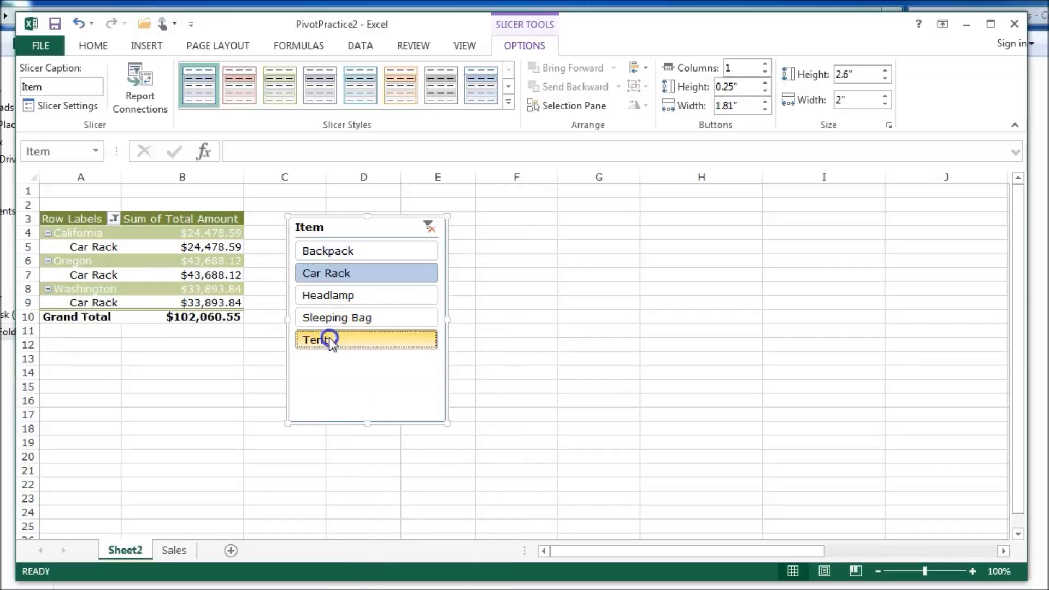
{"action": "left_click", "coordinate": [355, 317], "text": "ctrl"}
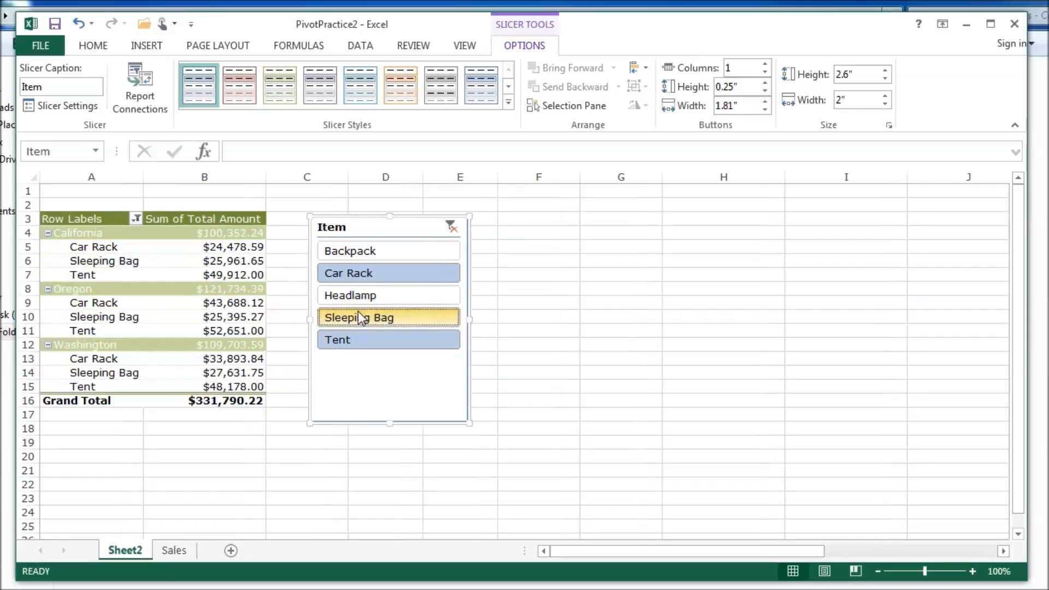
{"action": "left_click", "coordinate": [570, 578]}
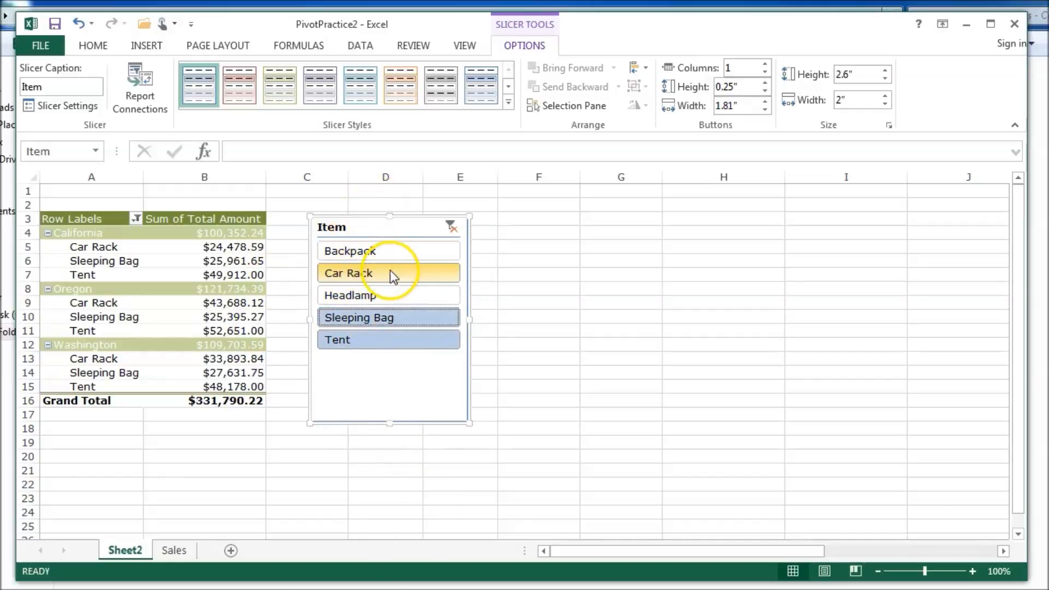
{"action": "left_click", "coordinate": [347, 197]}
{"action": "left_click", "coordinate": [213, 249]}
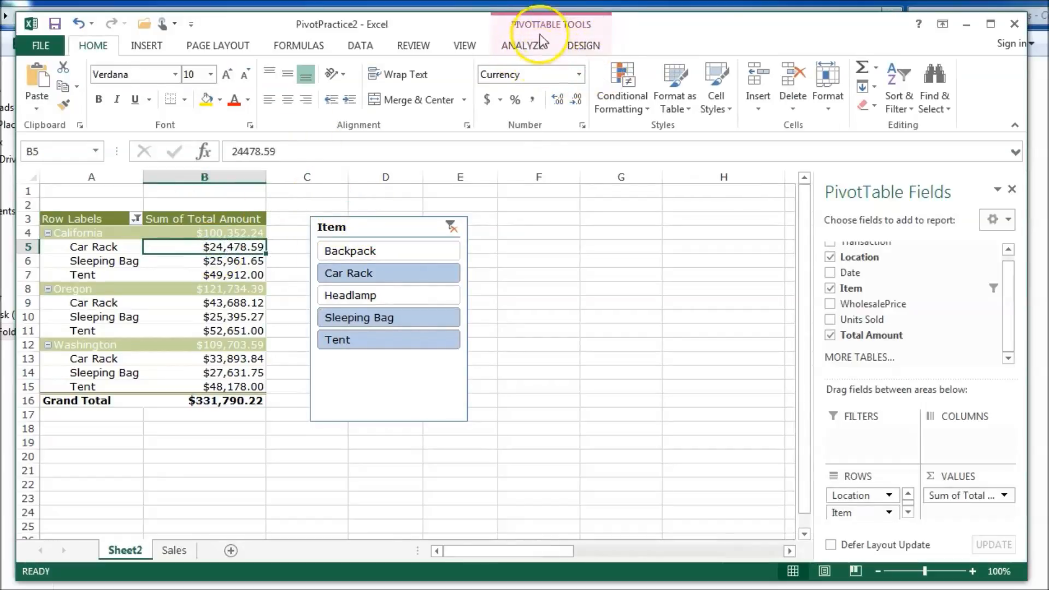
- Apply the olive-green slicer style to the Item slicer after trying the red one
{"action": "left_click", "coordinate": [407, 391]}
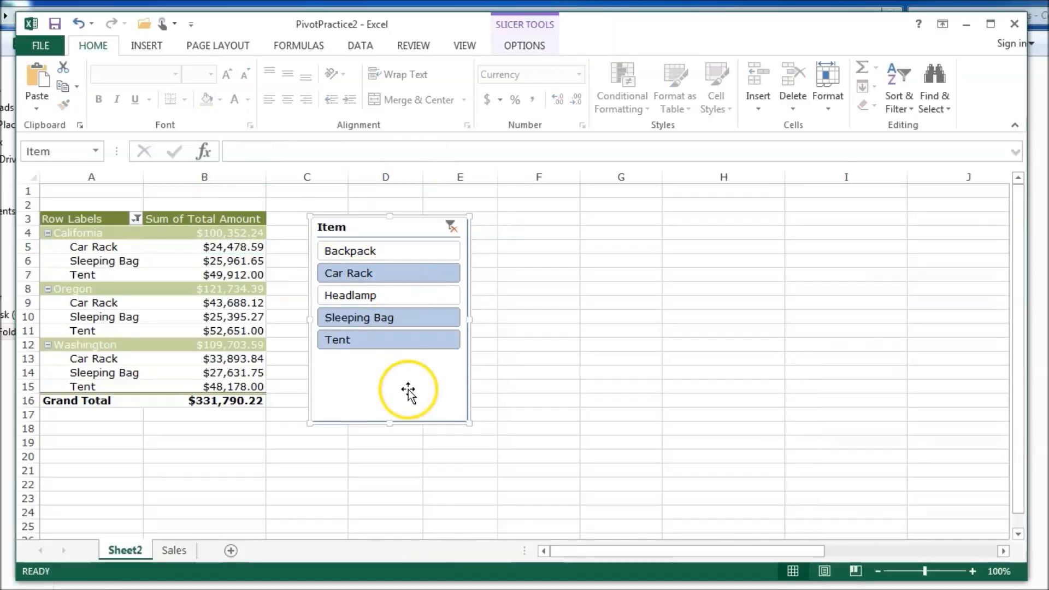
{"action": "left_click", "coordinate": [519, 46]}
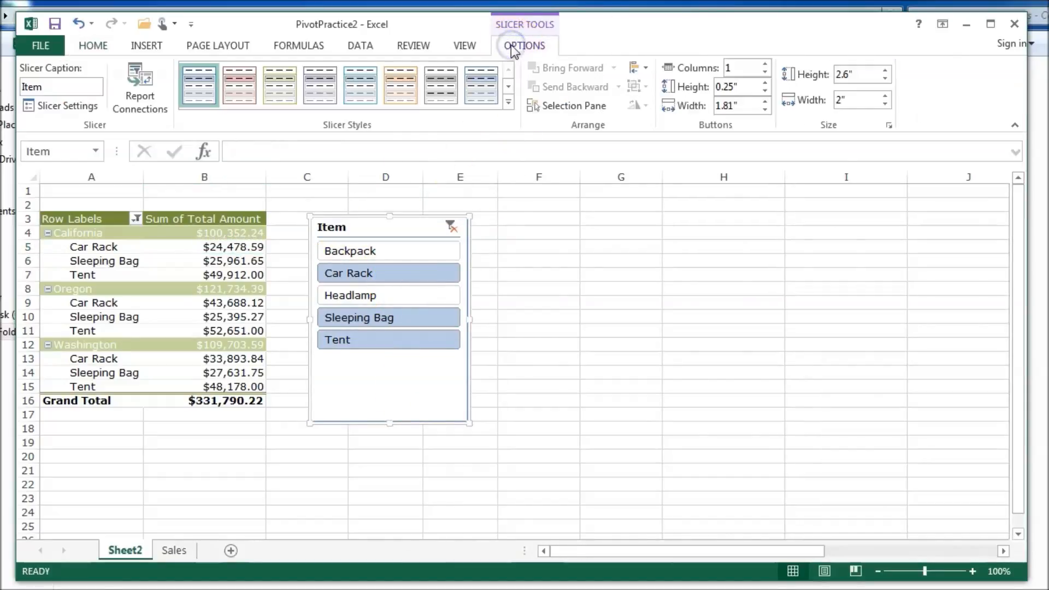
{"action": "left_click", "coordinate": [236, 89]}
{"action": "left_click", "coordinate": [281, 87]}
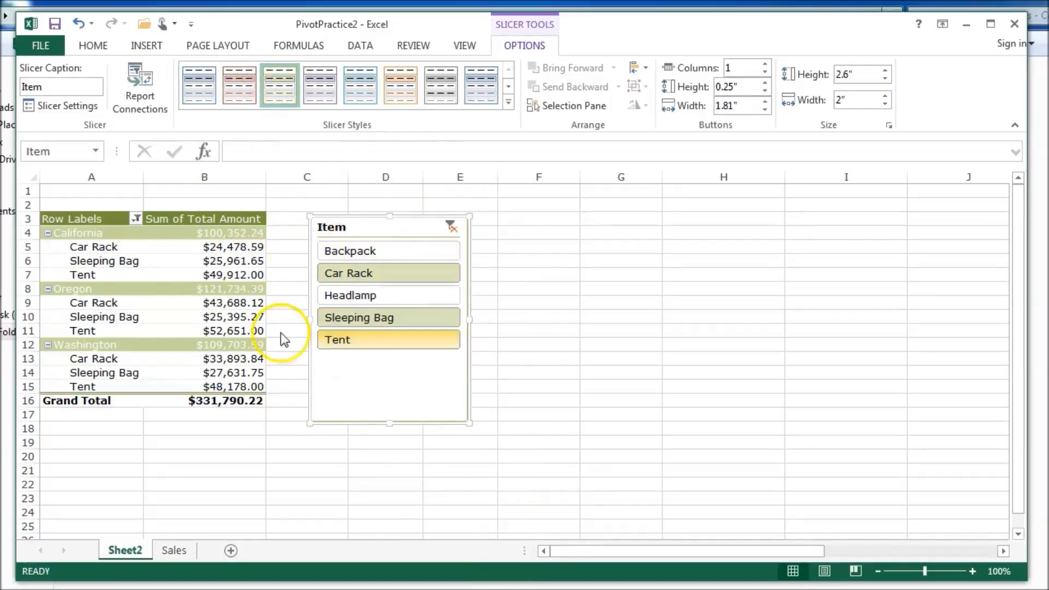
{"action": "left_click", "coordinate": [178, 256]}
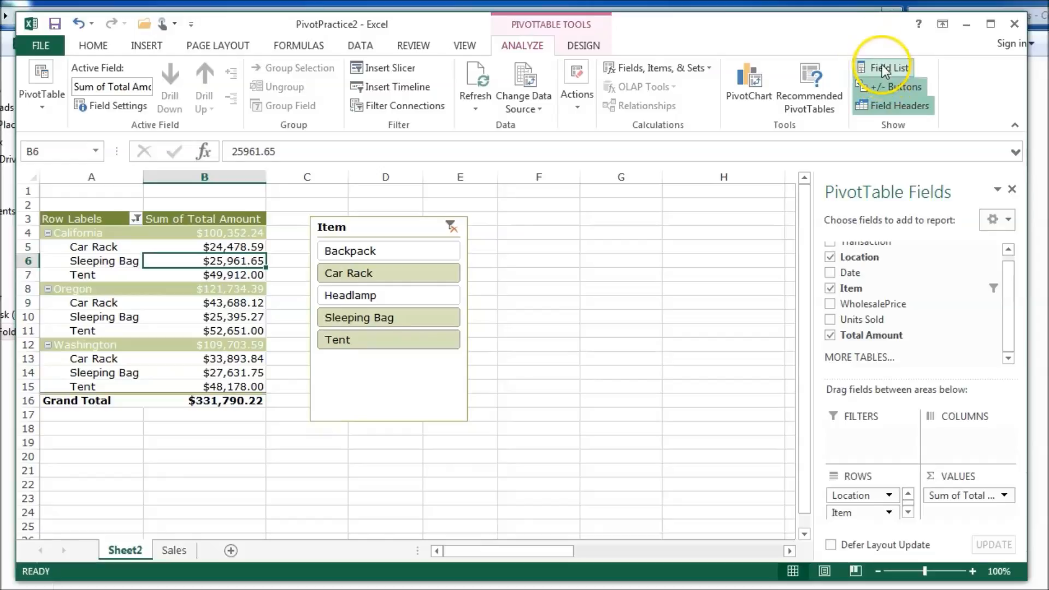
- Hide and reshow the PivotTable field list, selecting item labels across locations
{"action": "left_click", "coordinate": [901, 66]}
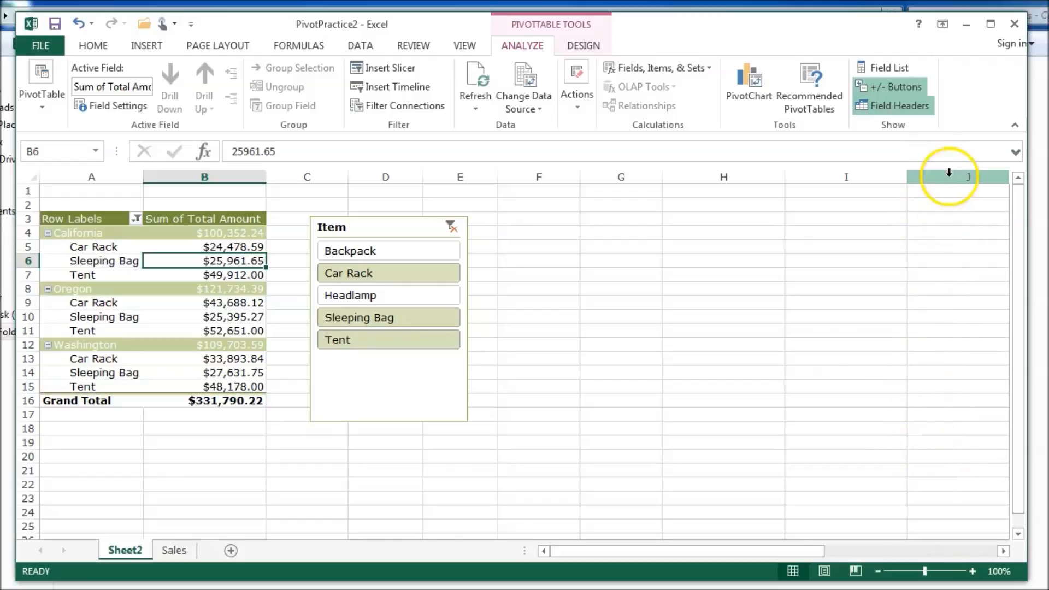
{"action": "left_click", "coordinate": [112, 260]}
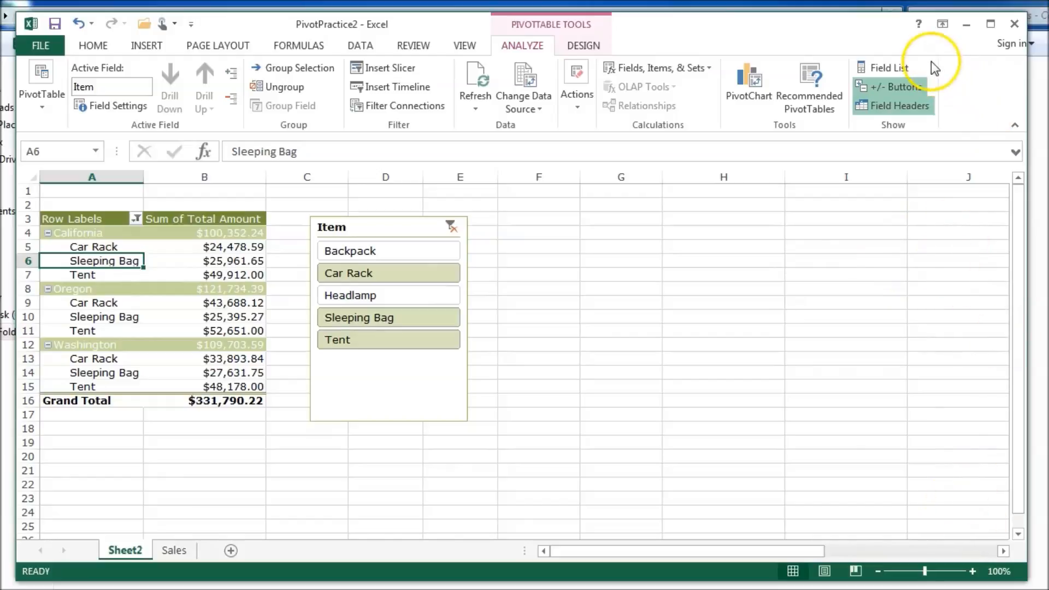
{"action": "left_click", "coordinate": [887, 68]}
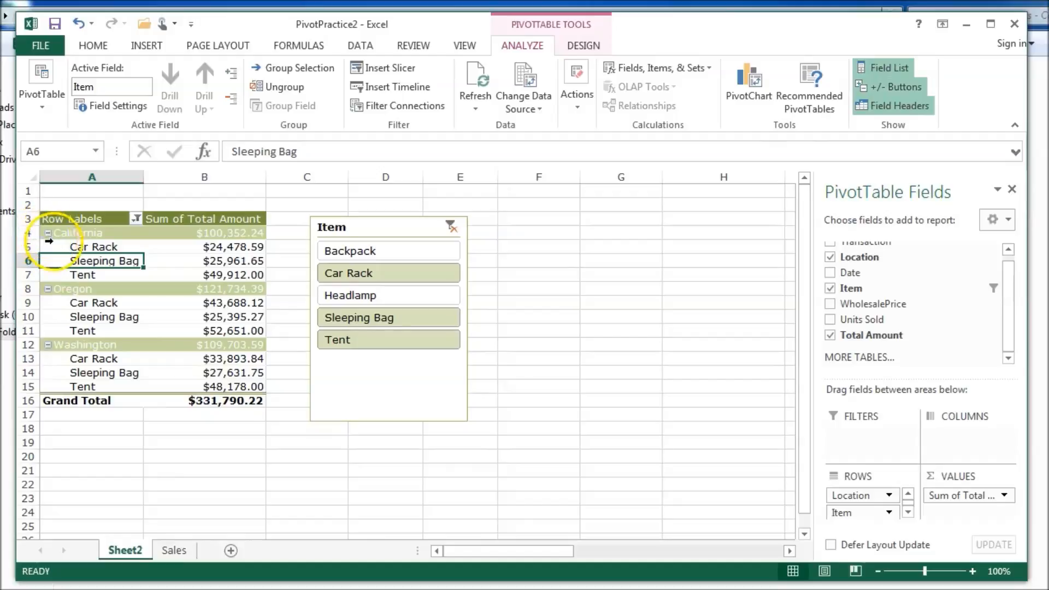
{"action": "left_click", "coordinate": [81, 380]}
{"action": "left_click", "coordinate": [75, 269]}
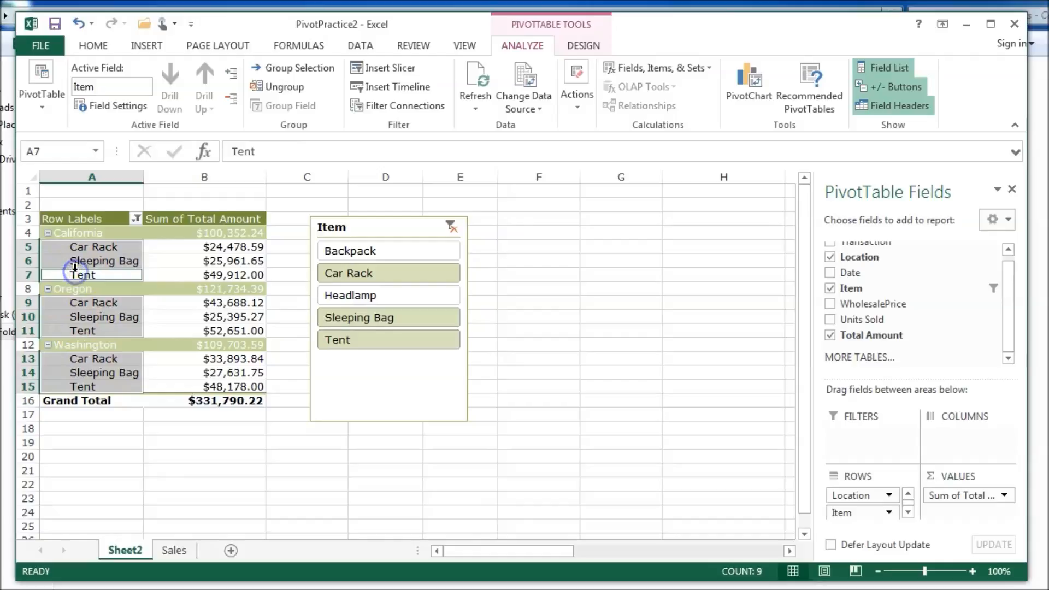
{"action": "left_click", "coordinate": [52, 248]}
{"action": "left_click", "coordinate": [67, 193]}
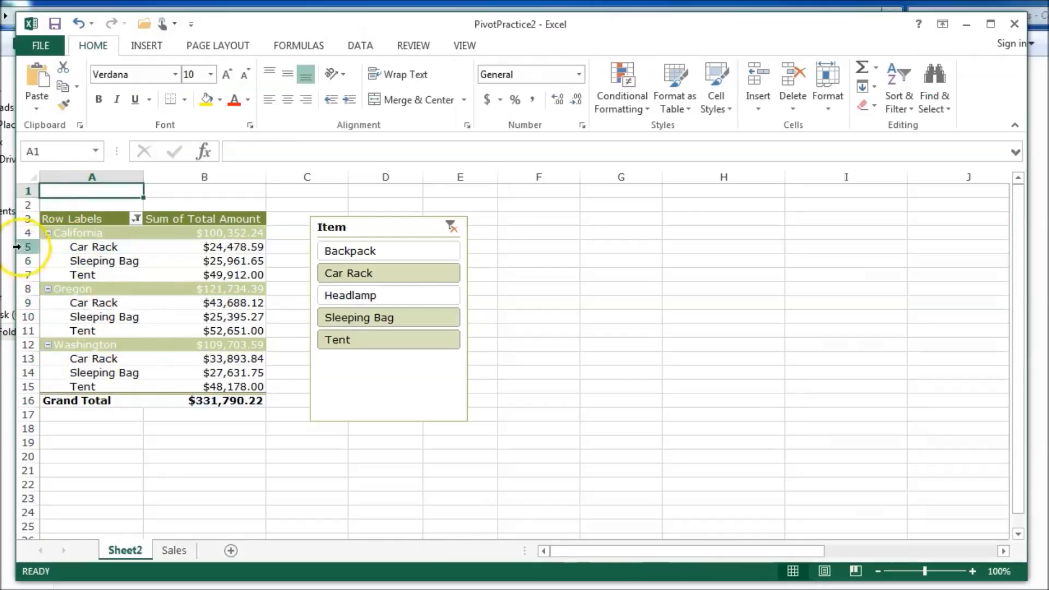
{"action": "left_click", "coordinate": [52, 262]}
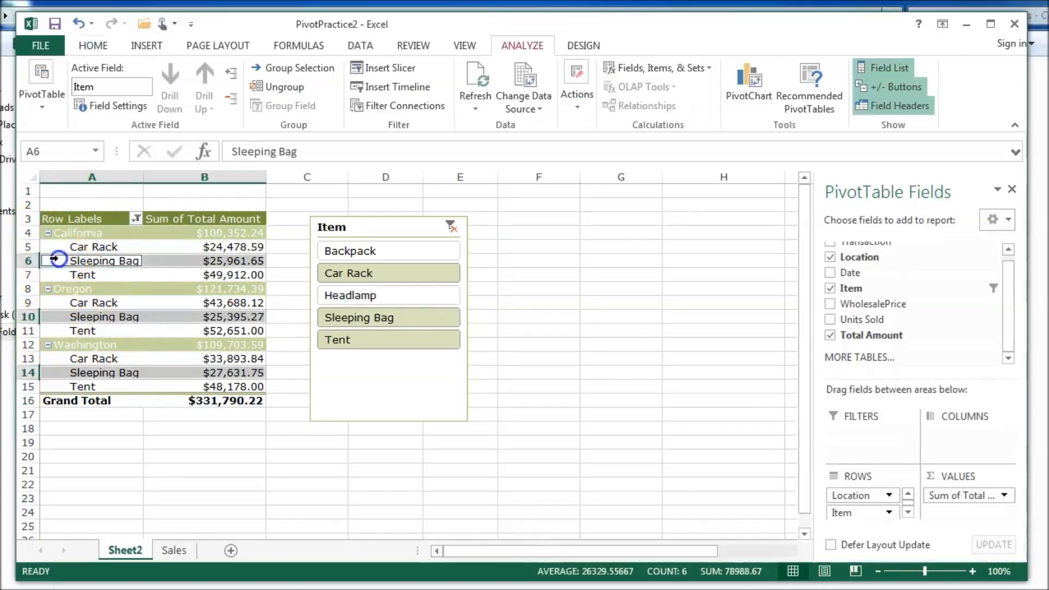
- Toggle the expand/collapse buttons and the Row Labels field header off and back on
{"action": "left_click", "coordinate": [879, 89]}
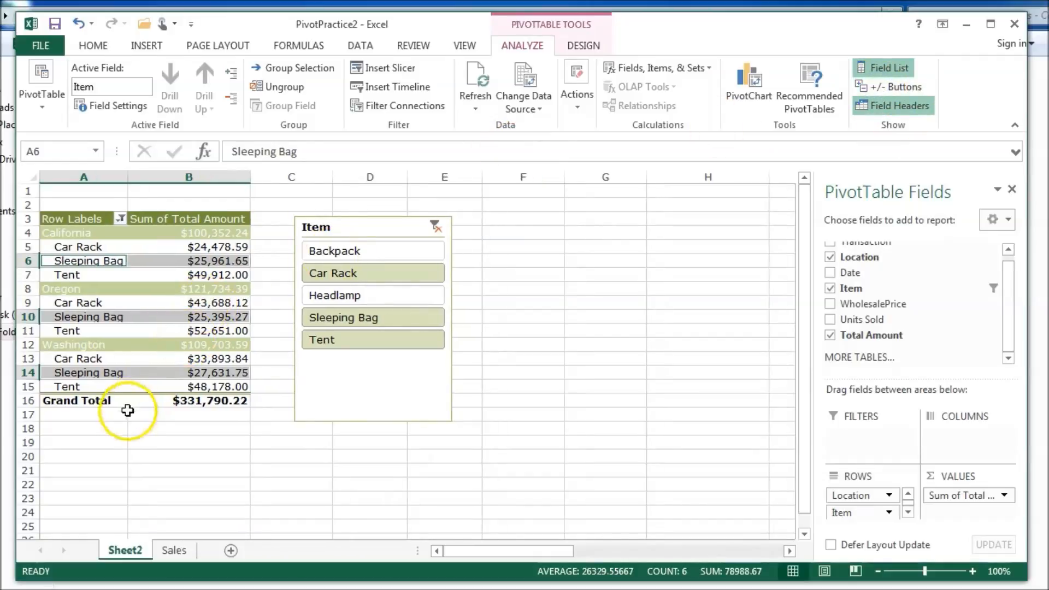
{"action": "left_click", "coordinate": [132, 428]}
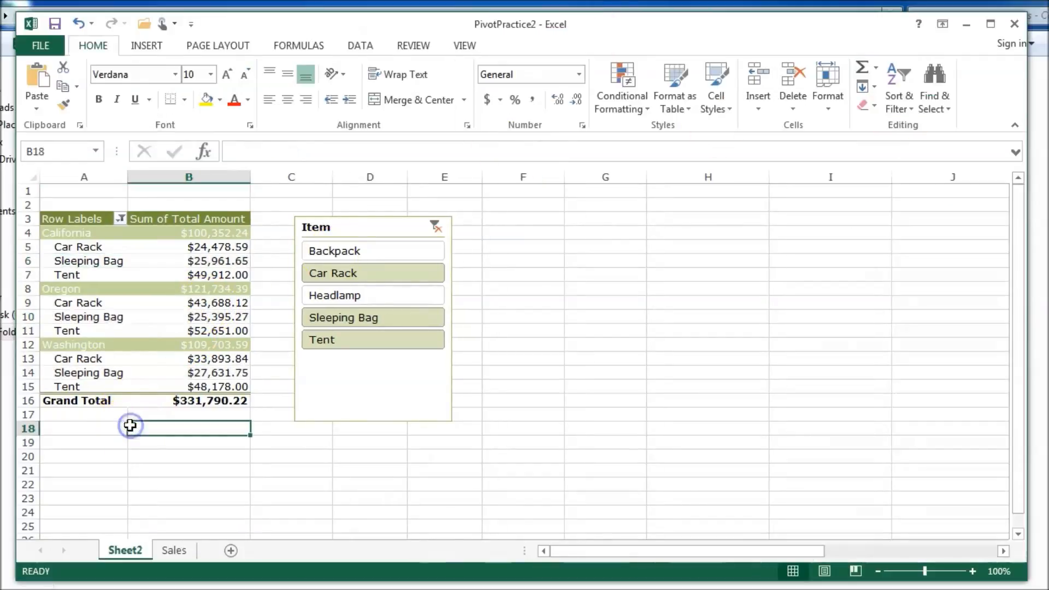
{"action": "left_click", "coordinate": [90, 290]}
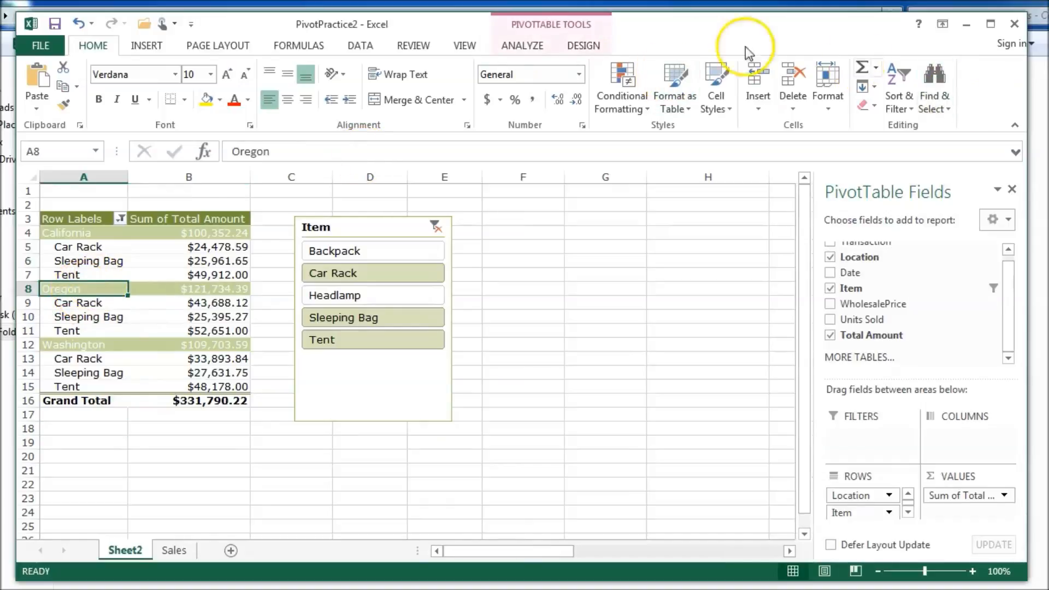
{"action": "left_click", "coordinate": [527, 48]}
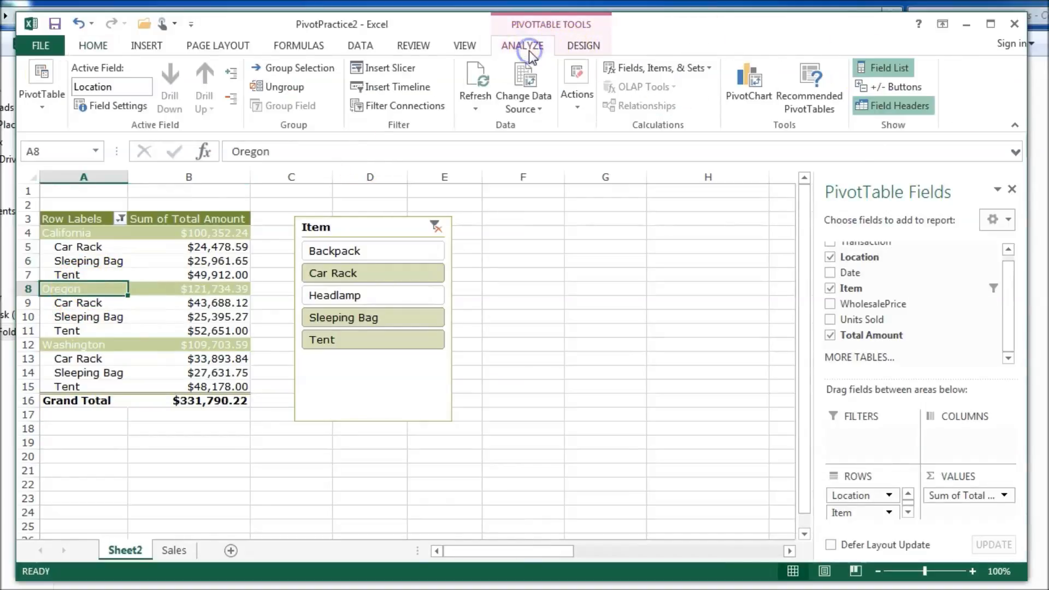
{"action": "left_click", "coordinate": [865, 92]}
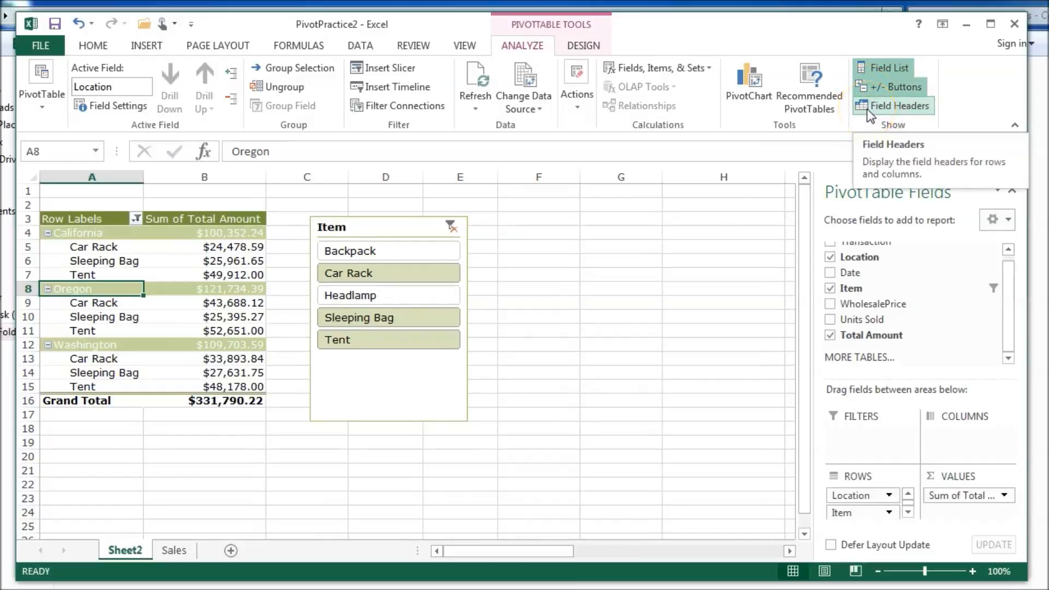
{"action": "left_click", "coordinate": [871, 109]}
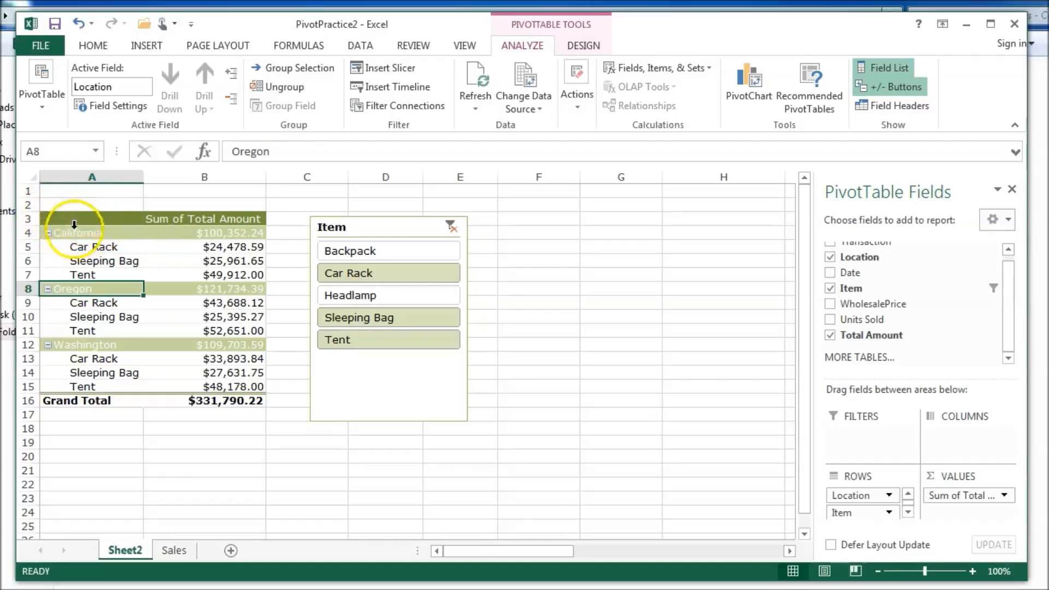
{"action": "left_click", "coordinate": [879, 108]}
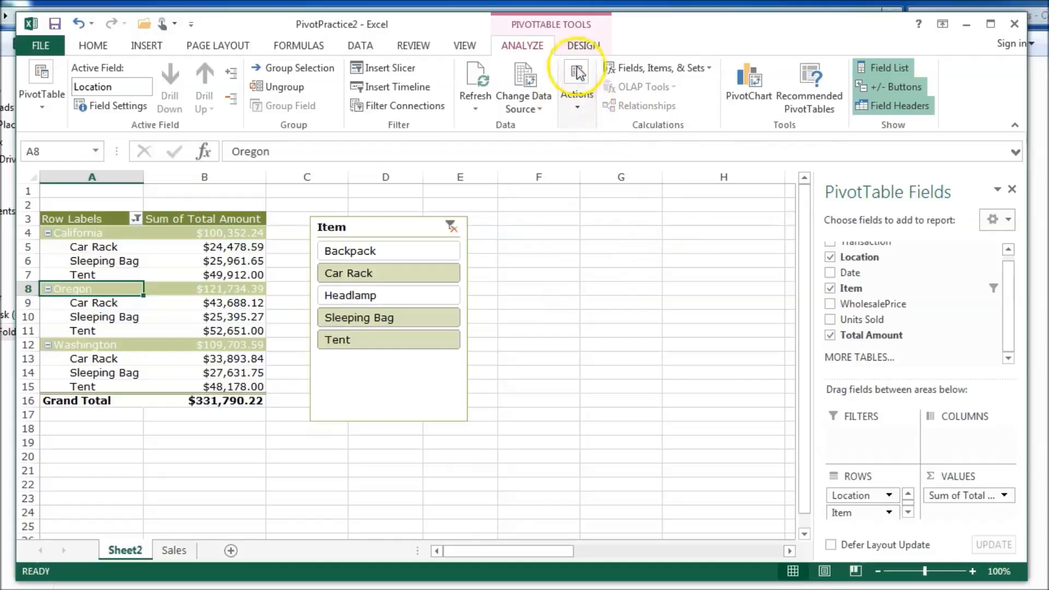
{"action": "left_click", "coordinate": [576, 47]}
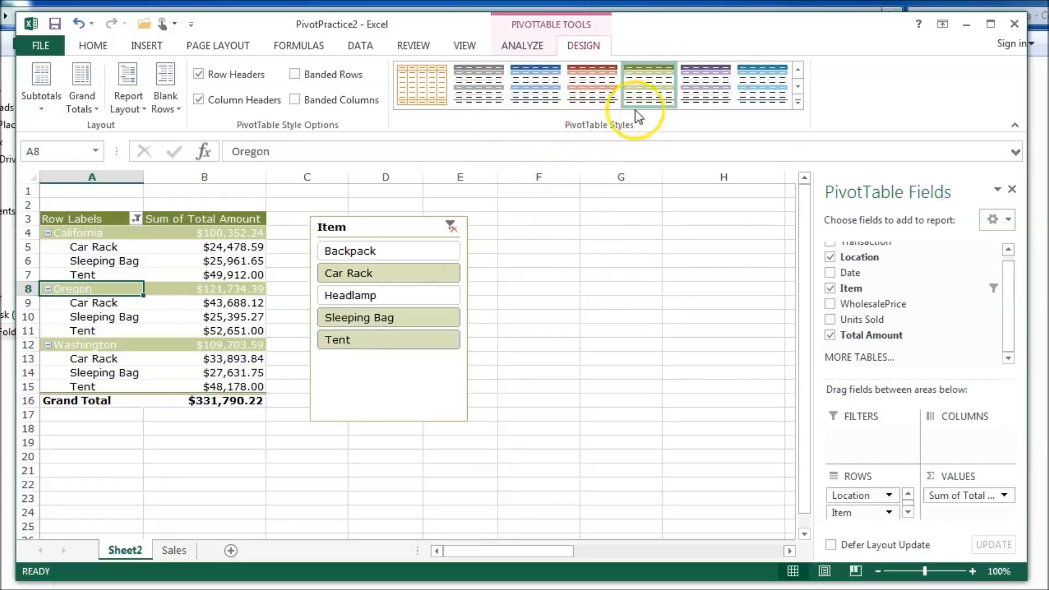
{"action": "left_click", "coordinate": [798, 103]}
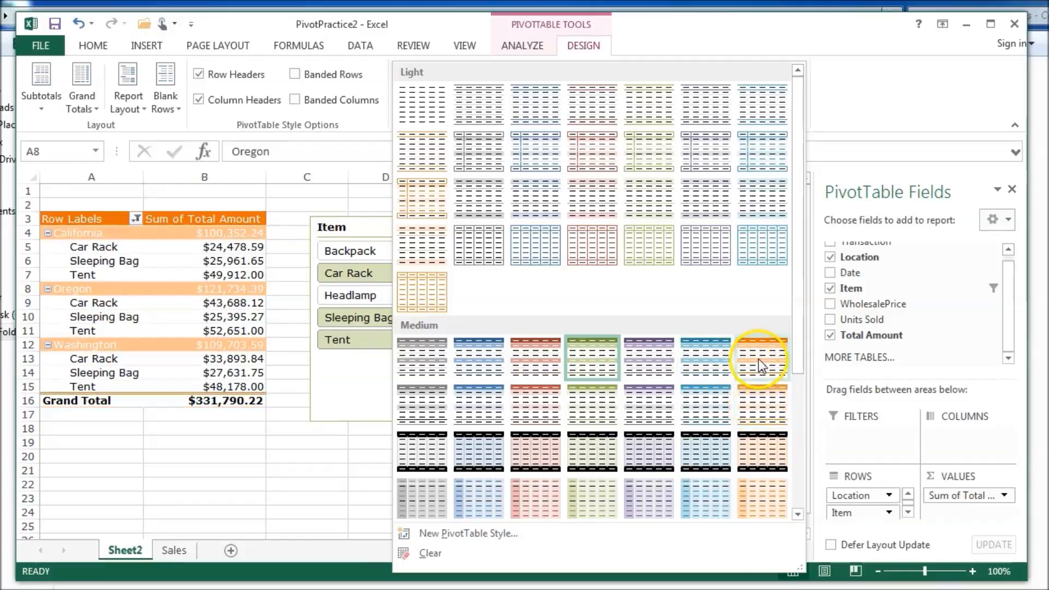
{"action": "left_click", "coordinate": [582, 360]}
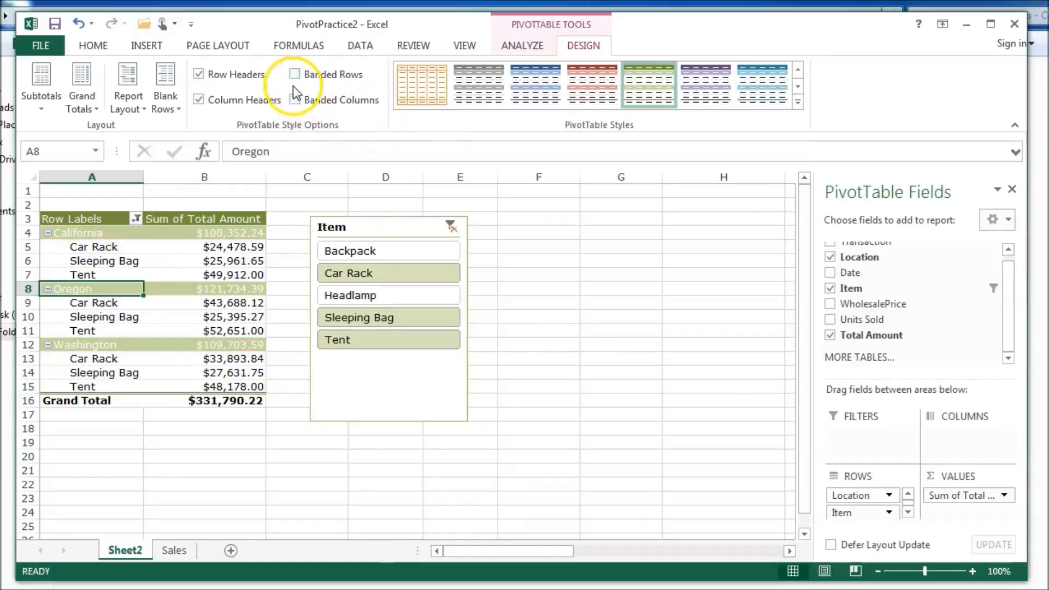
{"action": "left_click", "coordinate": [295, 100]}
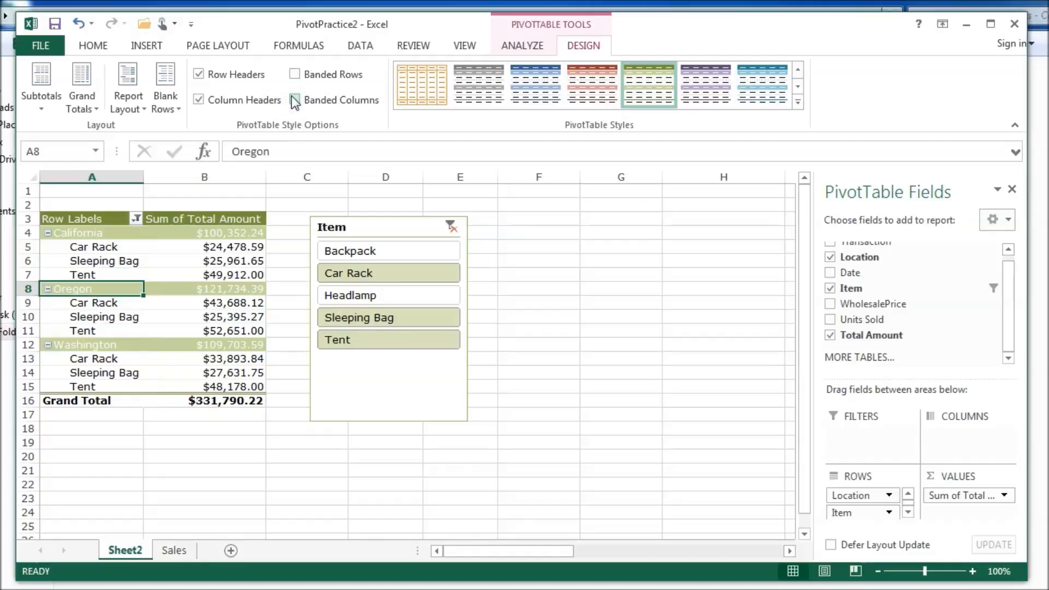
{"action": "left_click", "coordinate": [295, 80]}
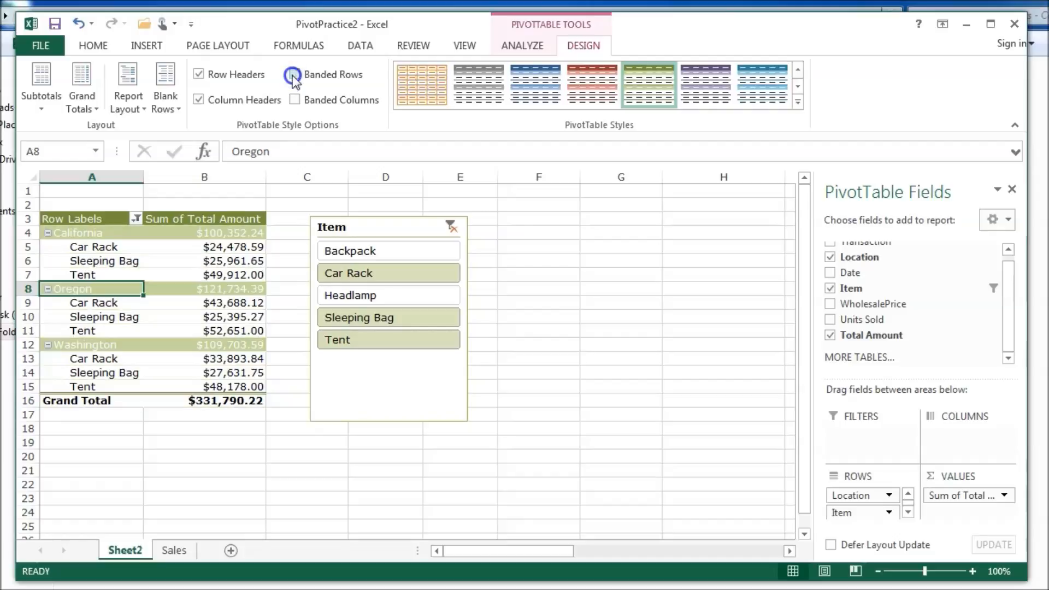
{"action": "left_click", "coordinate": [295, 75]}
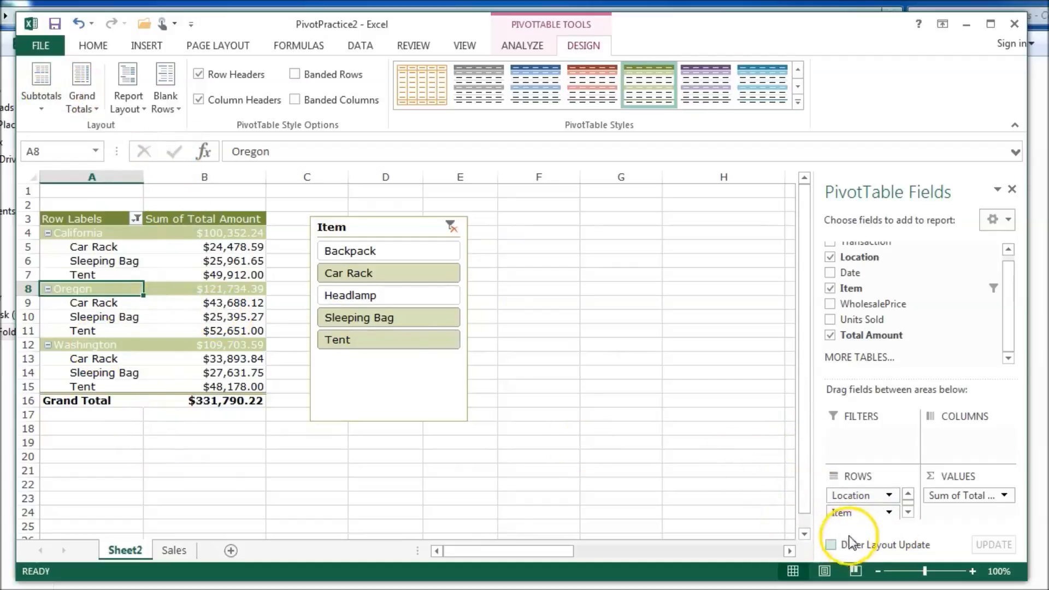
- Move Item into the pivot columns and shift the Item slicer down to rows 13–25
{"action": "left_click", "coordinate": [840, 516]}
{"action": "left_click_drag", "start_coordinate": [907, 481], "coordinate": [934, 437]}
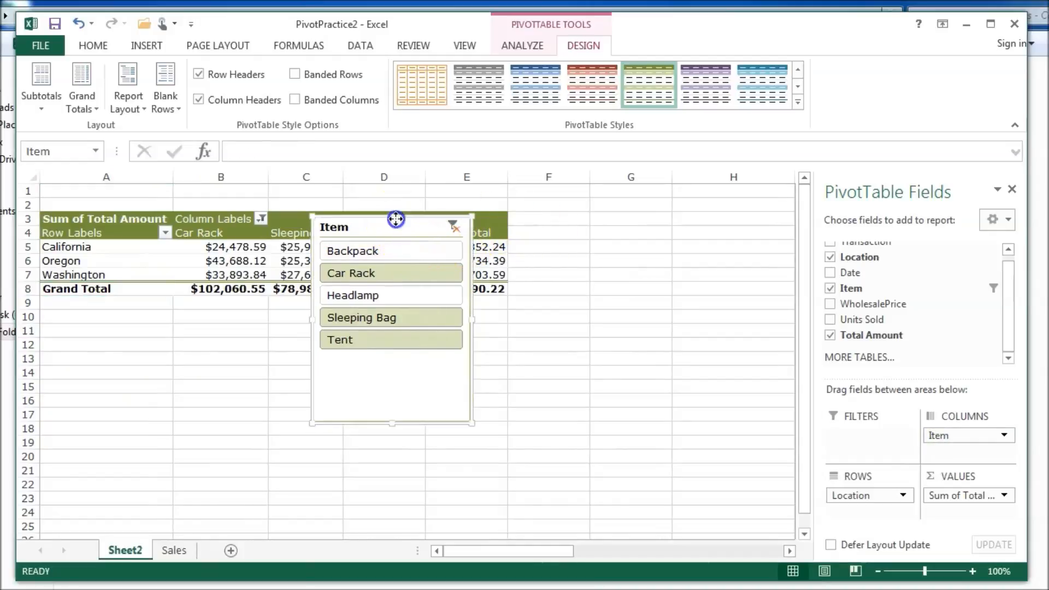
{"action": "left_click_drag", "start_coordinate": [393, 215], "coordinate": [441, 357]}
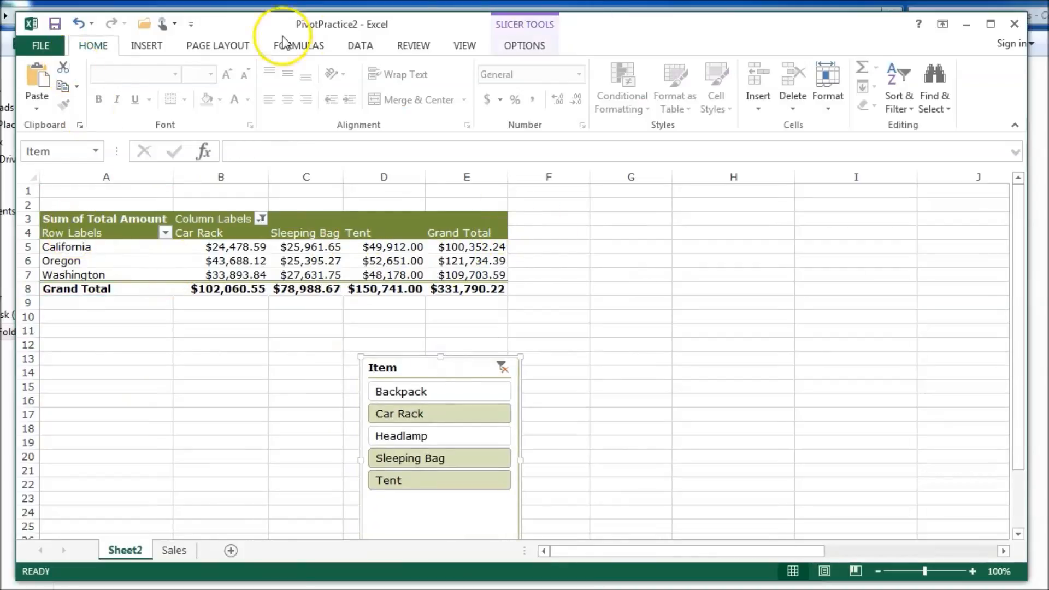
{"action": "left_click", "coordinate": [508, 48]}
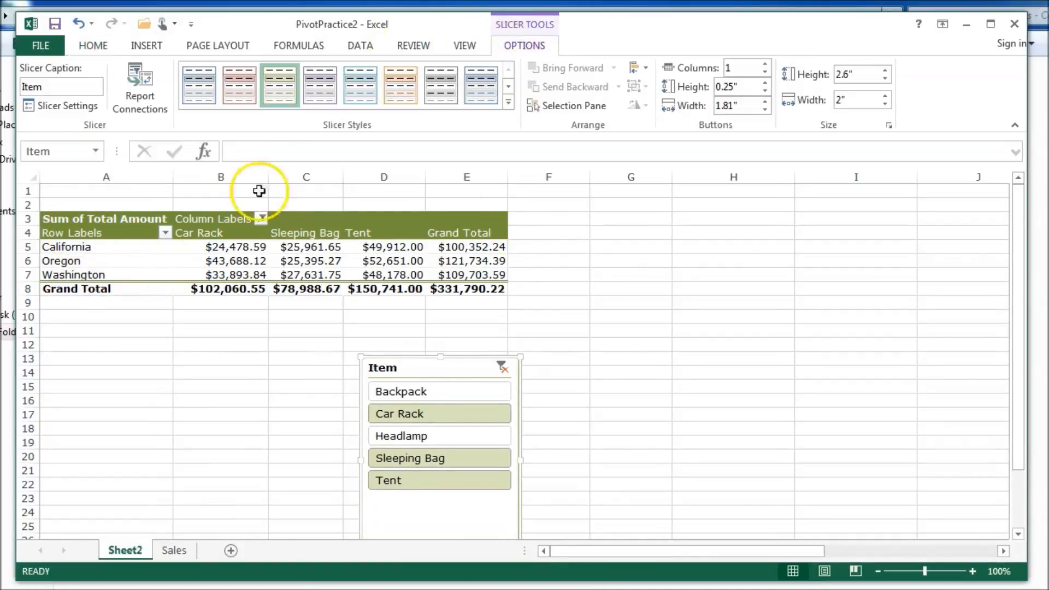
{"action": "left_click", "coordinate": [221, 247]}
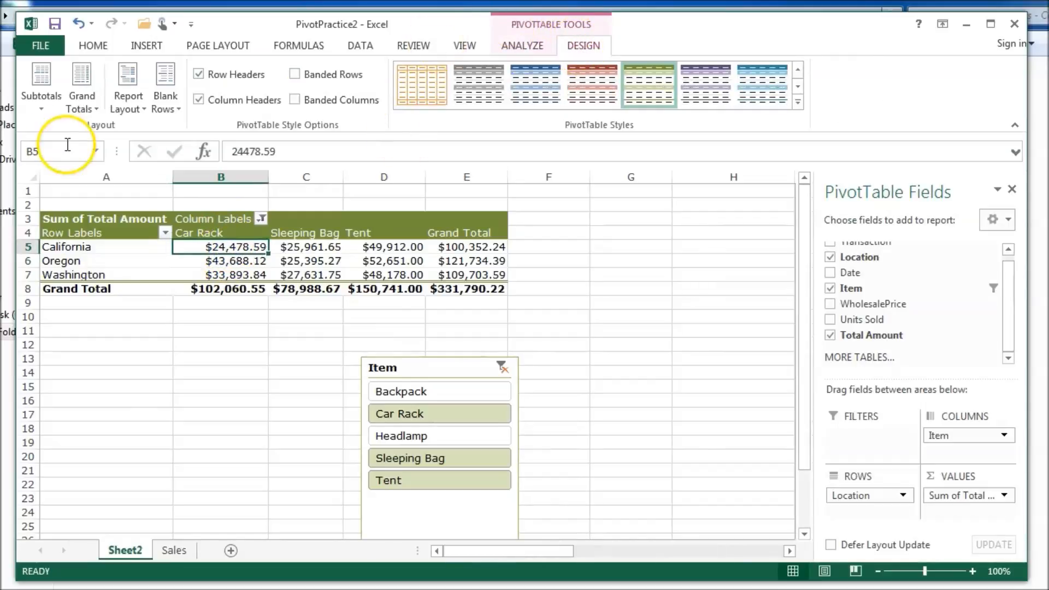
- Turn off pivot subtotals, then move Item back into Rows below Location
{"action": "left_click", "coordinate": [39, 101]}
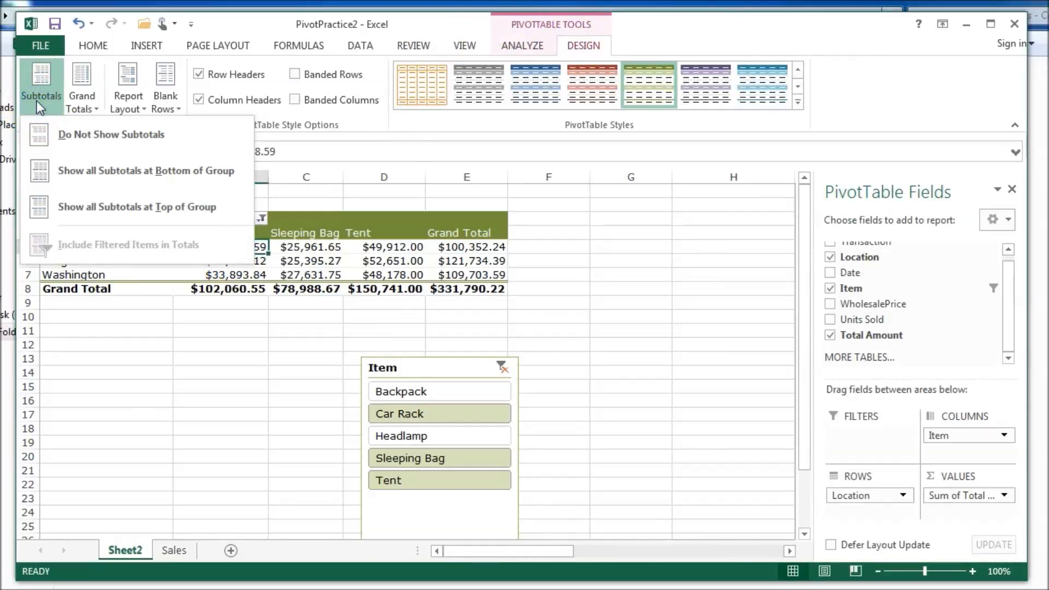
{"action": "left_click", "coordinate": [62, 134]}
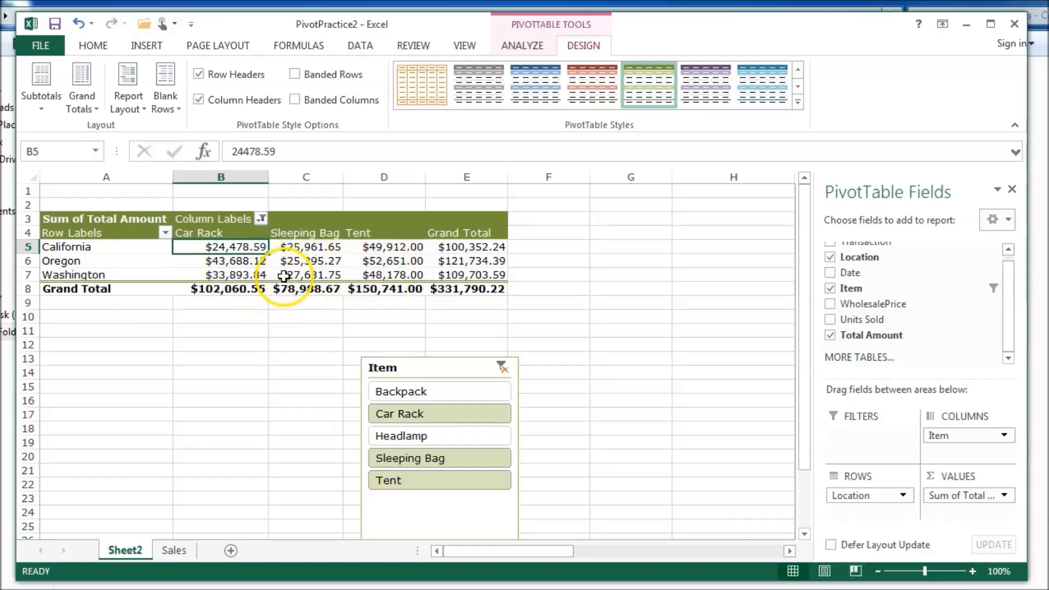
{"action": "left_click_drag", "start_coordinate": [1005, 290], "coordinate": [1011, 279]}
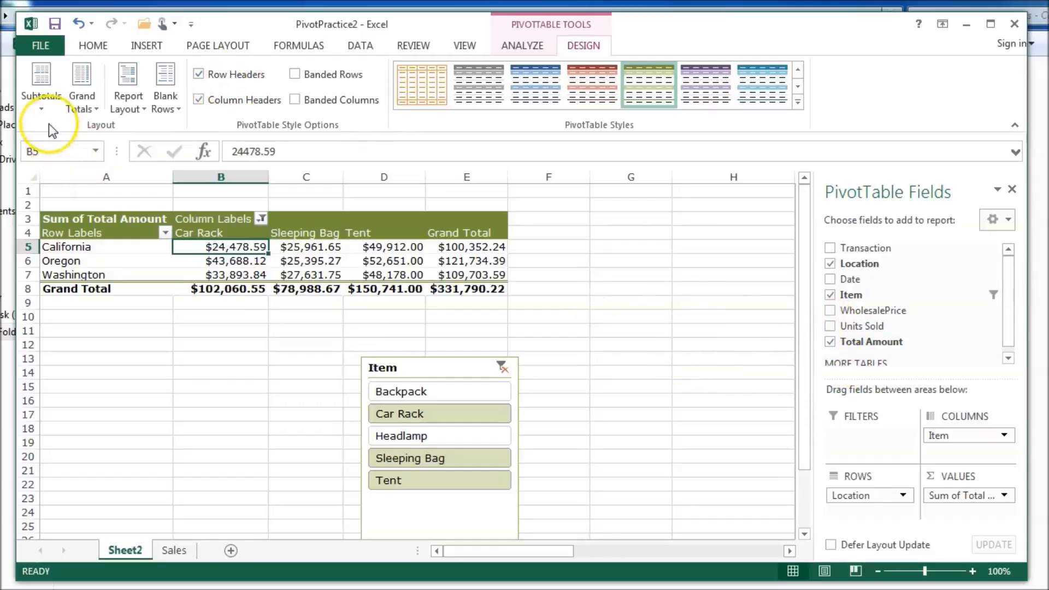
{"action": "left_click", "coordinate": [39, 106]}
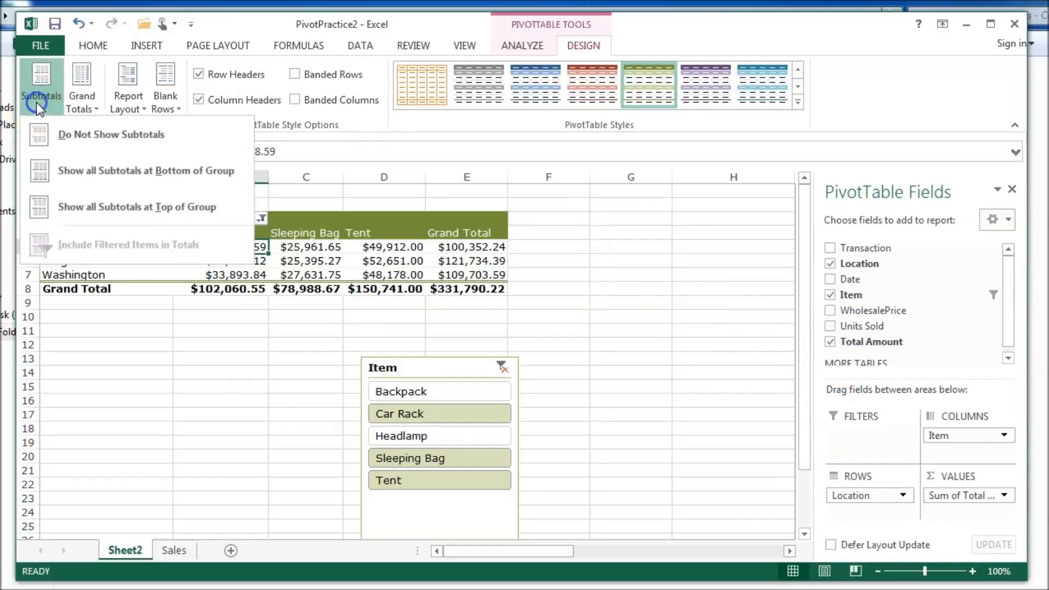
{"action": "left_click", "coordinate": [209, 326]}
{"action": "left_click_drag", "start_coordinate": [935, 437], "coordinate": [864, 517]}
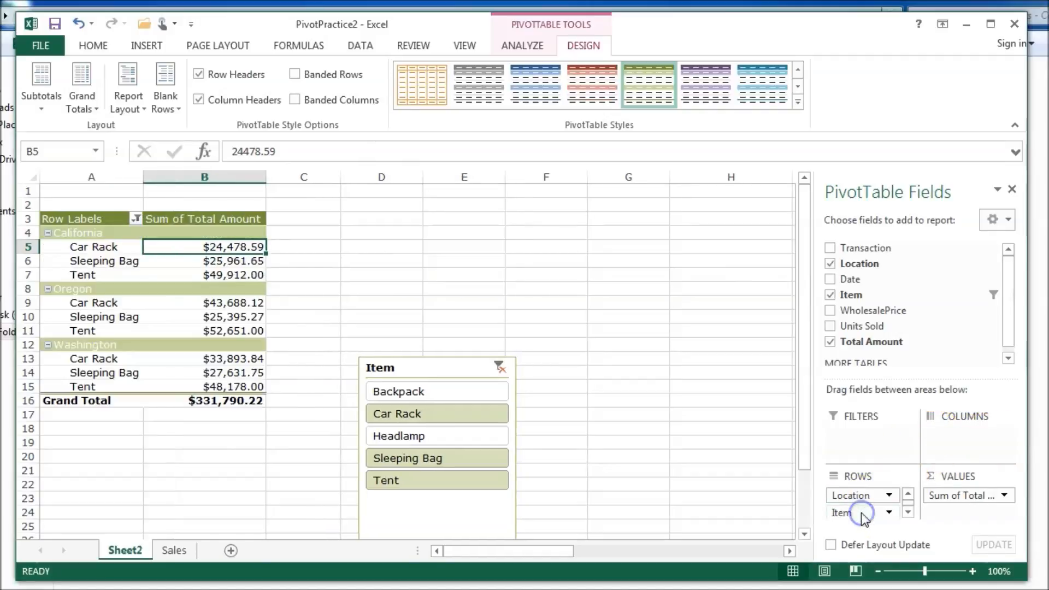
- Try Do Not Show and Top of Group subtotals, finishing with Show all Subtotals at Bottom of Group
{"action": "left_click", "coordinate": [39, 98]}
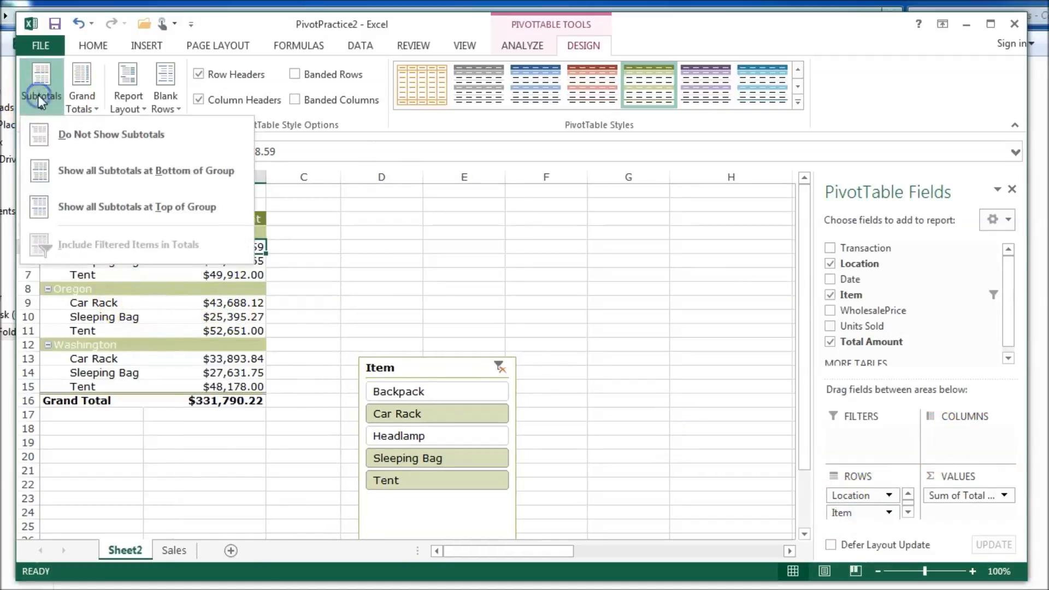
{"action": "left_click", "coordinate": [55, 178]}
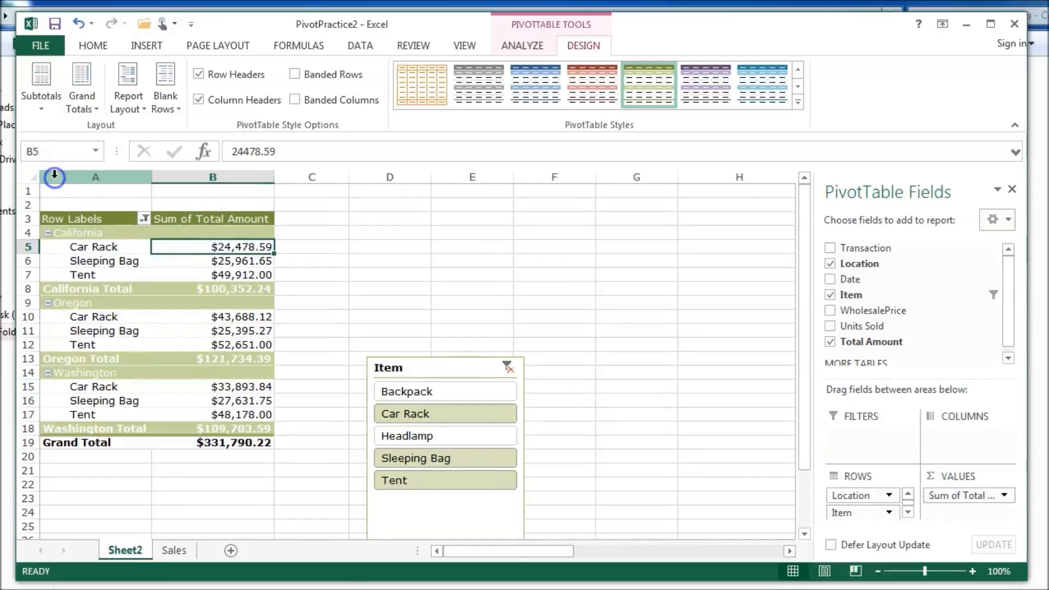
{"action": "left_click", "coordinate": [189, 290]}
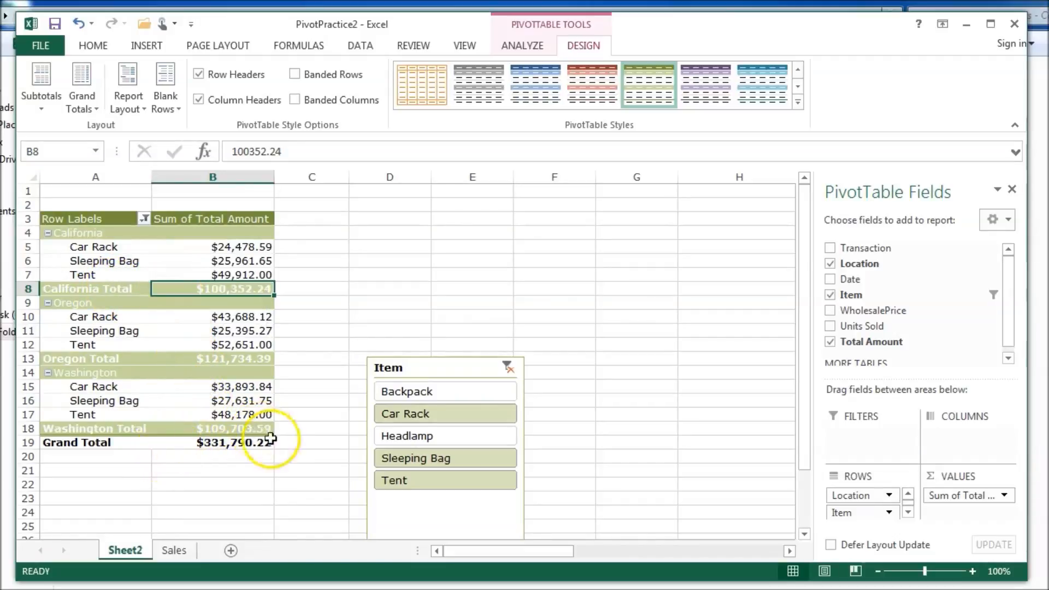
{"action": "left_click", "coordinate": [35, 94]}
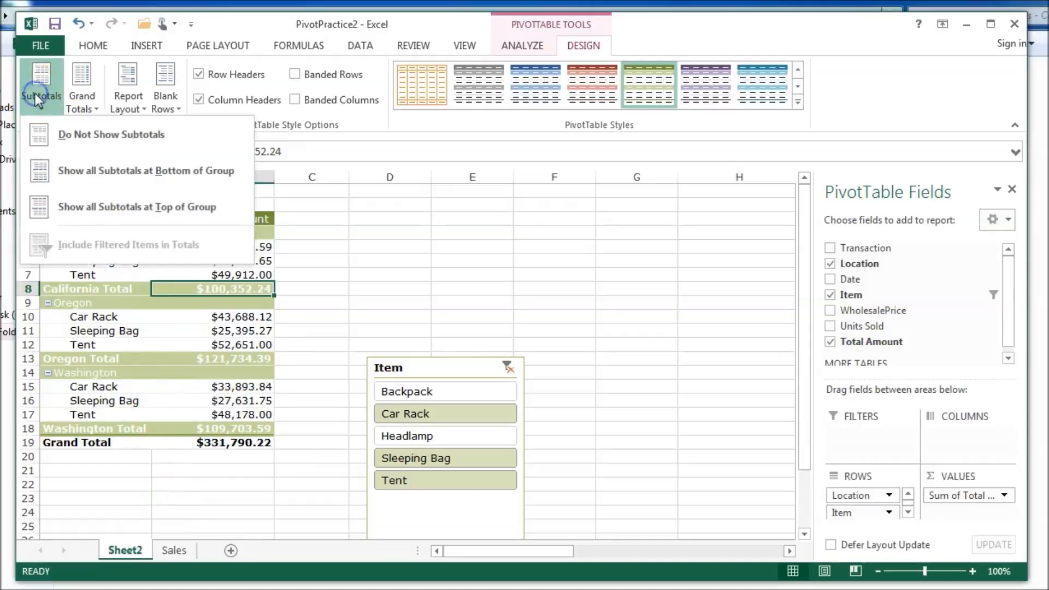
{"action": "left_click", "coordinate": [55, 136]}
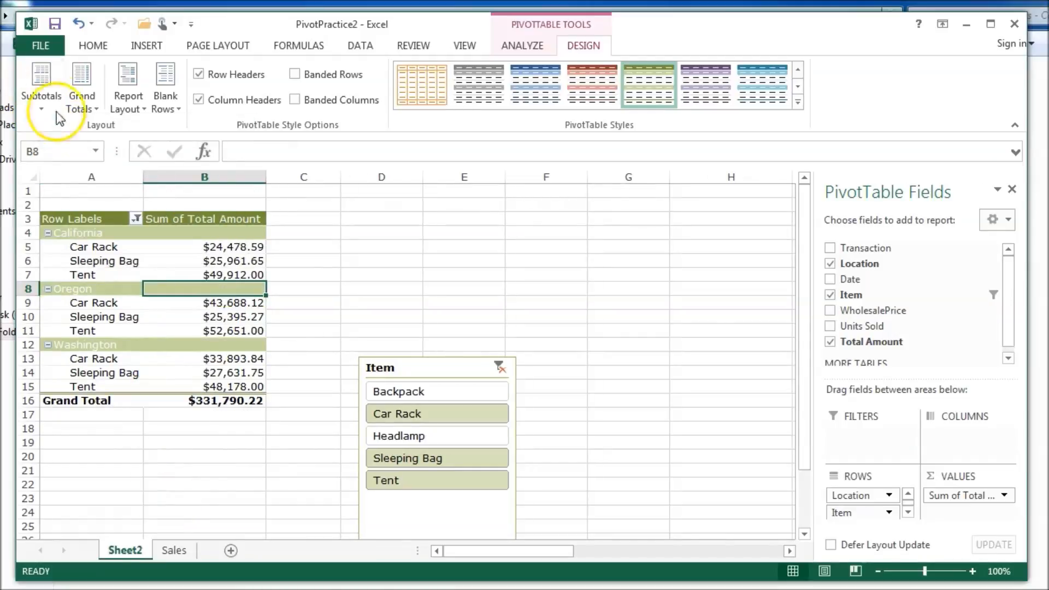
{"action": "left_click", "coordinate": [47, 86]}
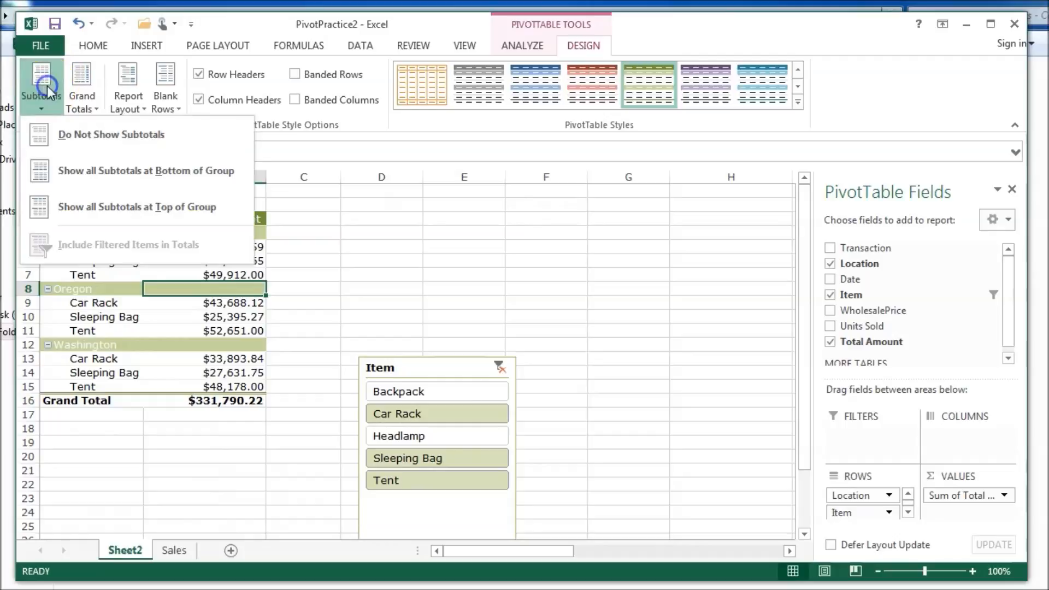
{"action": "left_click", "coordinate": [84, 207]}
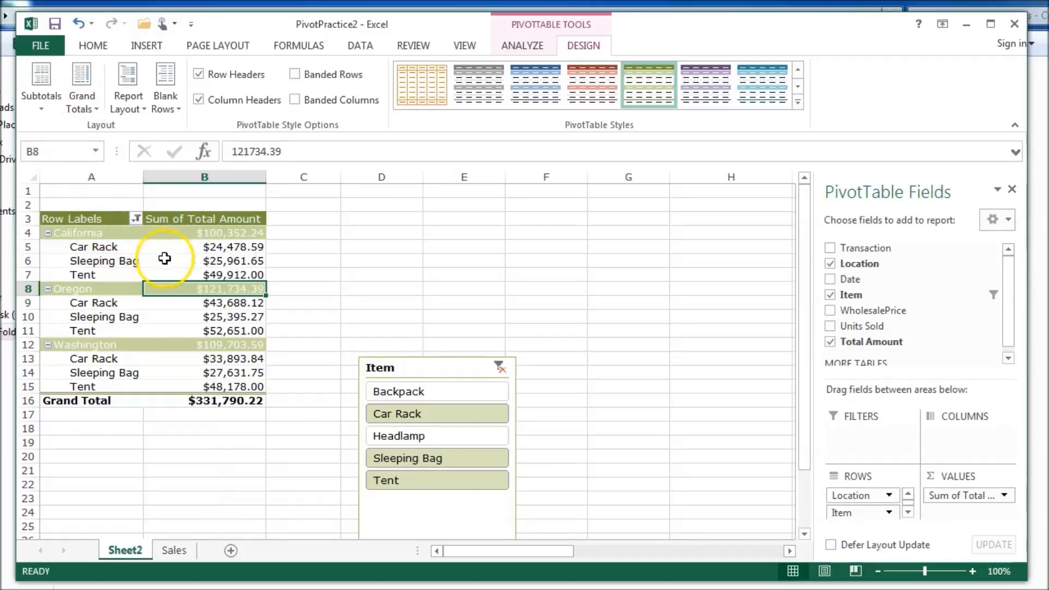
{"action": "mouse_move", "coordinate": [192, 233]}
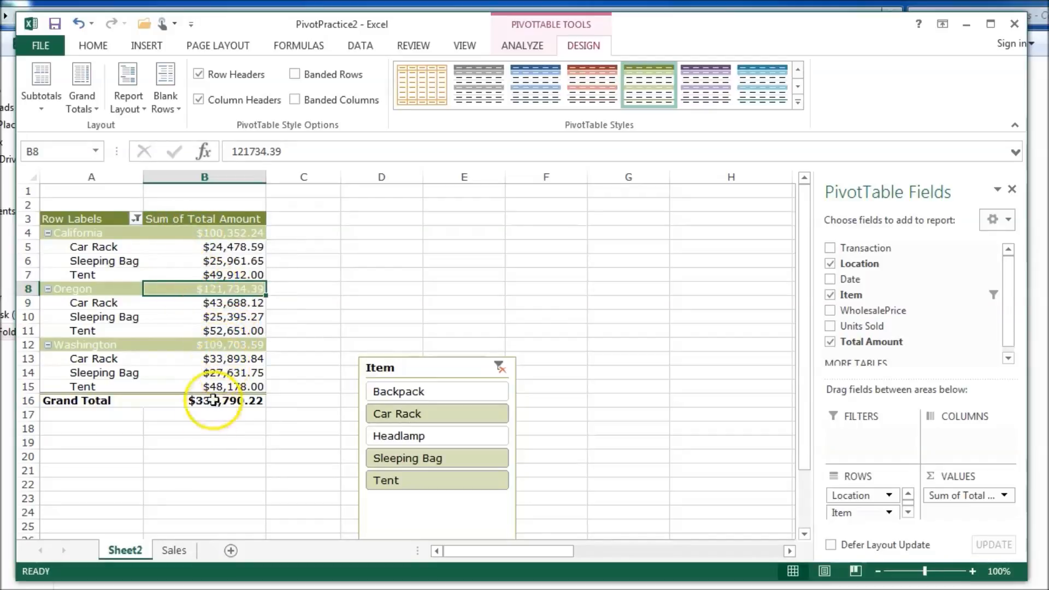
{"action": "left_click", "coordinate": [57, 101]}
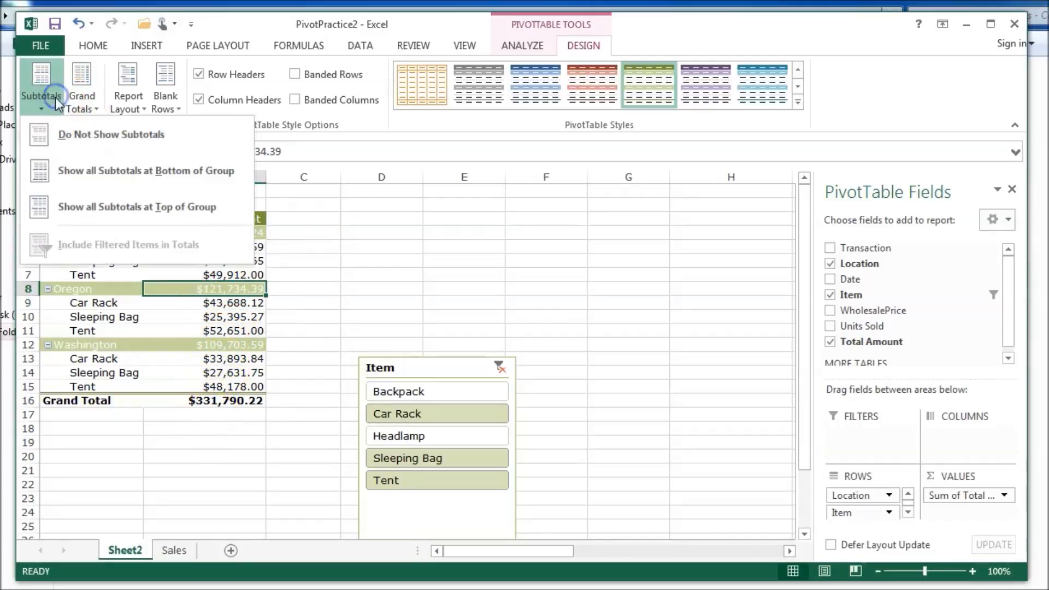
{"action": "left_click", "coordinate": [71, 169]}
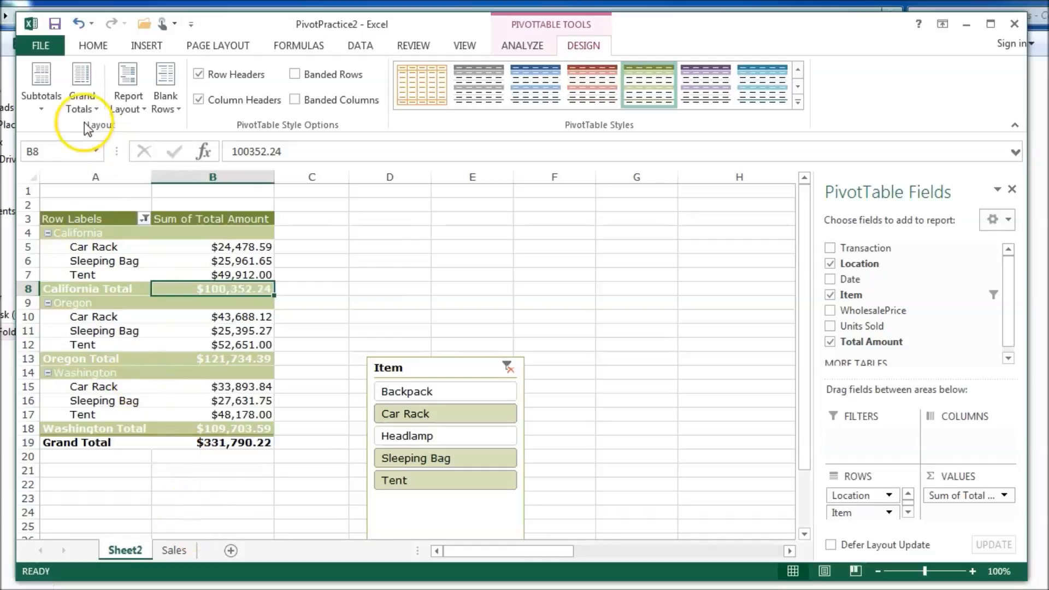
{"action": "left_click", "coordinate": [77, 96]}
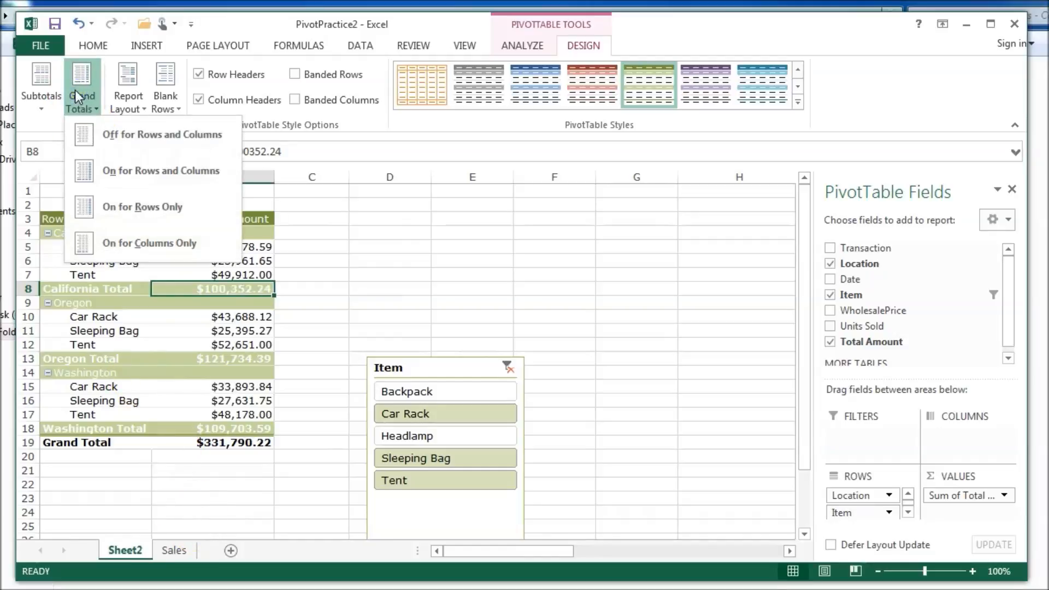
{"action": "left_click", "coordinate": [94, 135]}
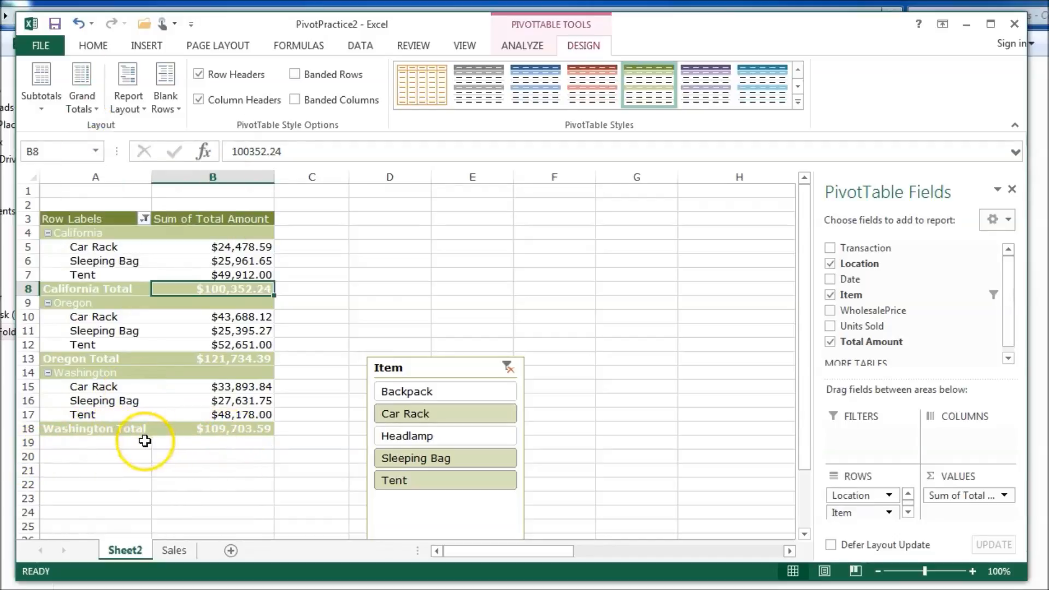
{"action": "left_click", "coordinate": [82, 103]}
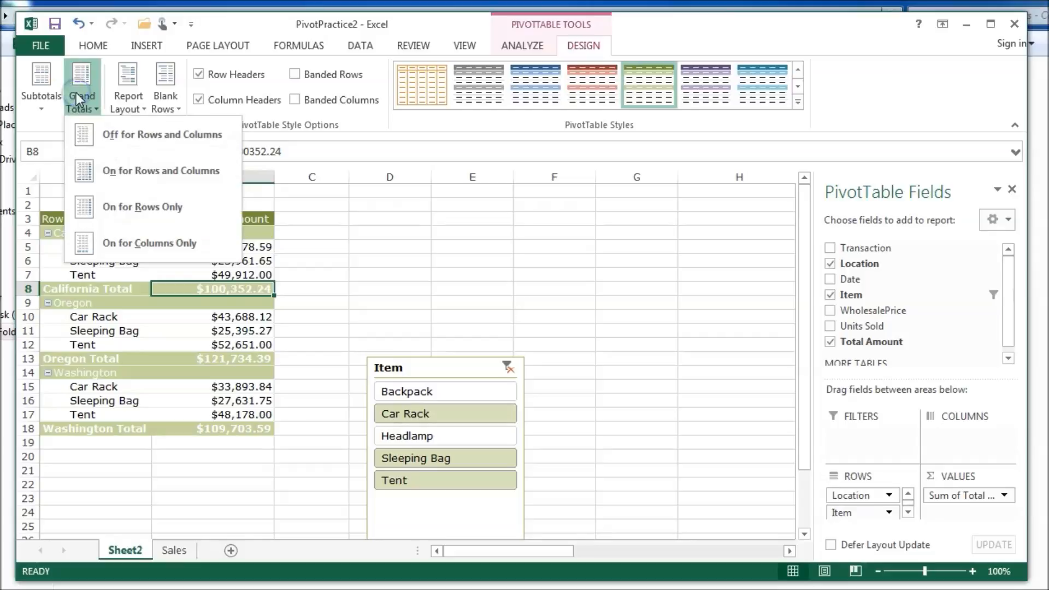
{"action": "left_click", "coordinate": [104, 243]}
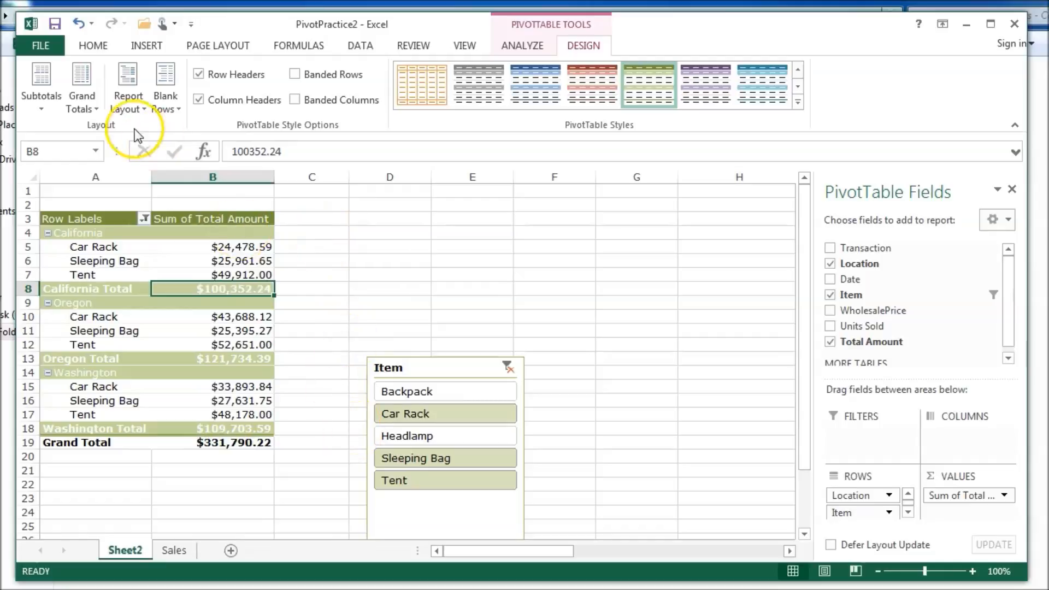
{"action": "left_click", "coordinate": [78, 107]}
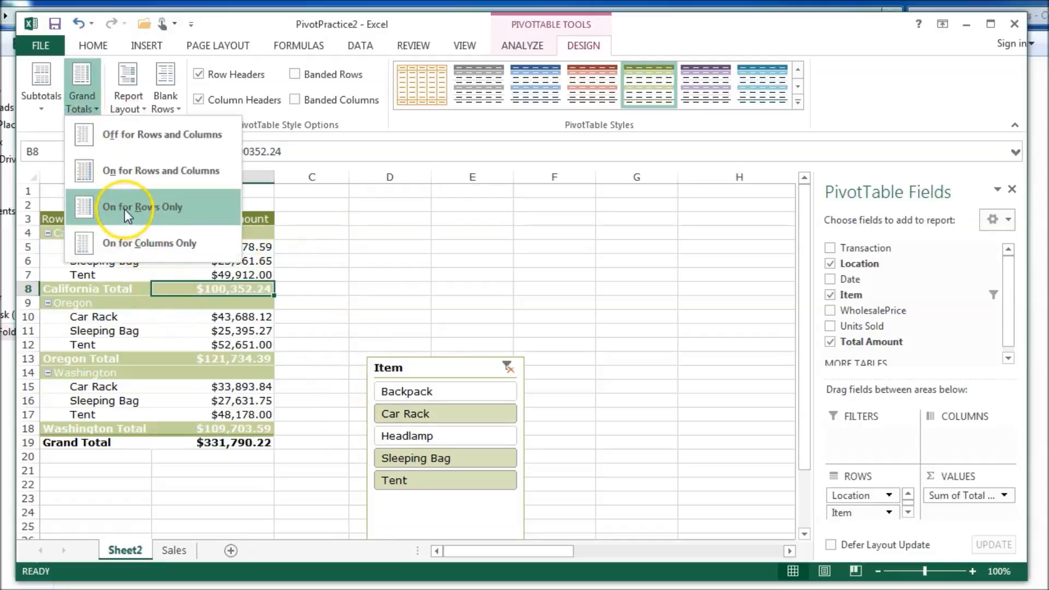
{"action": "left_click", "coordinate": [129, 90]}
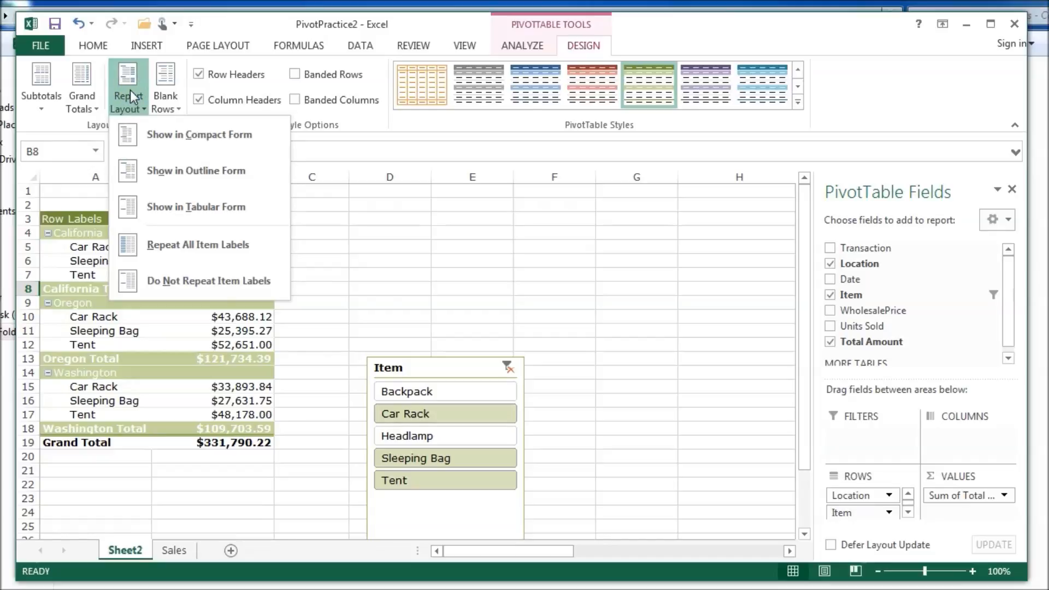
- Switch the PivotTable's report layout to Outline Form, then to Tabular Form
{"action": "left_click", "coordinate": [151, 143]}
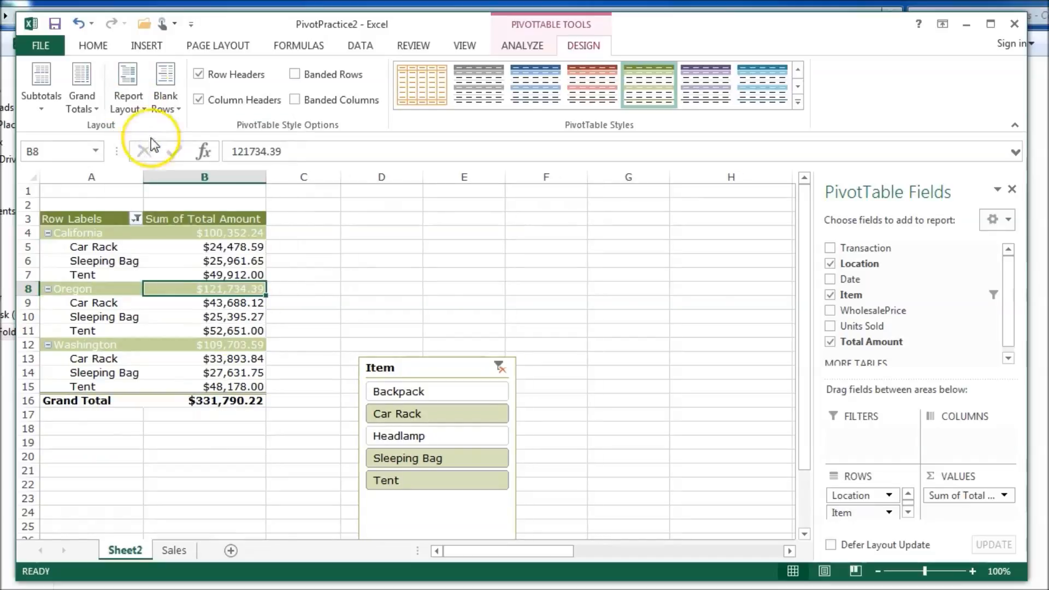
{"action": "left_click", "coordinate": [131, 94]}
{"action": "left_click", "coordinate": [163, 171]}
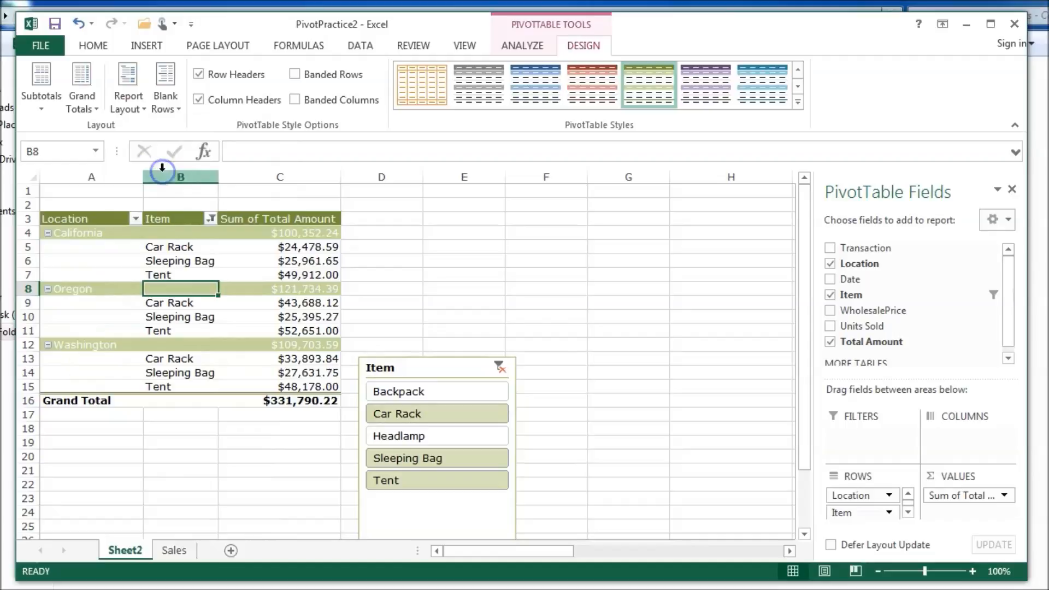
{"action": "left_click", "coordinate": [125, 99]}
{"action": "left_click", "coordinate": [164, 206]}
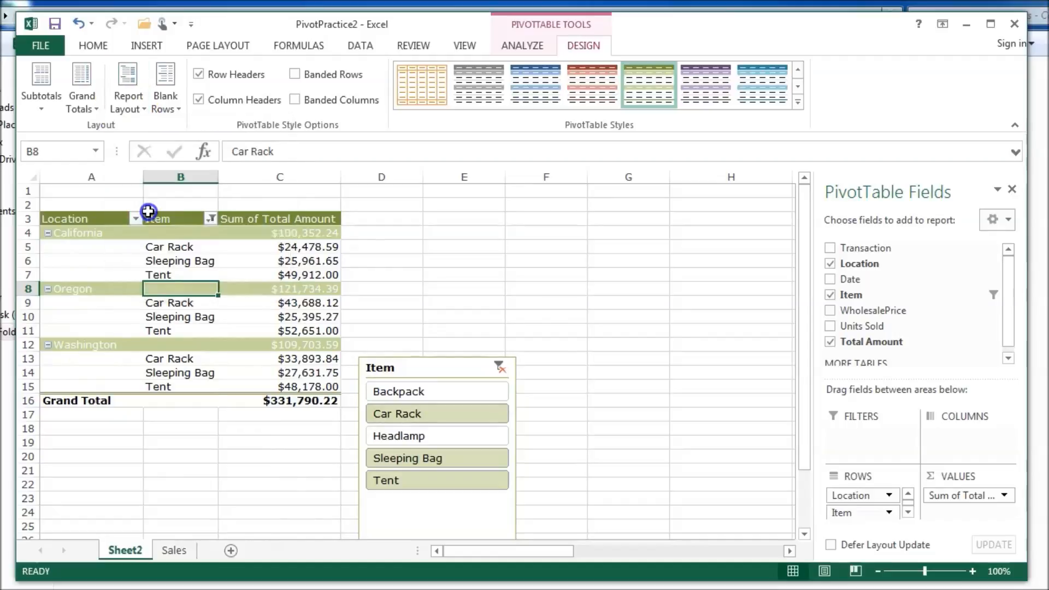
- Repeat all item labels, then return the PivotTable to Compact Form
{"action": "left_click", "coordinate": [114, 87]}
{"action": "left_click", "coordinate": [134, 245]}
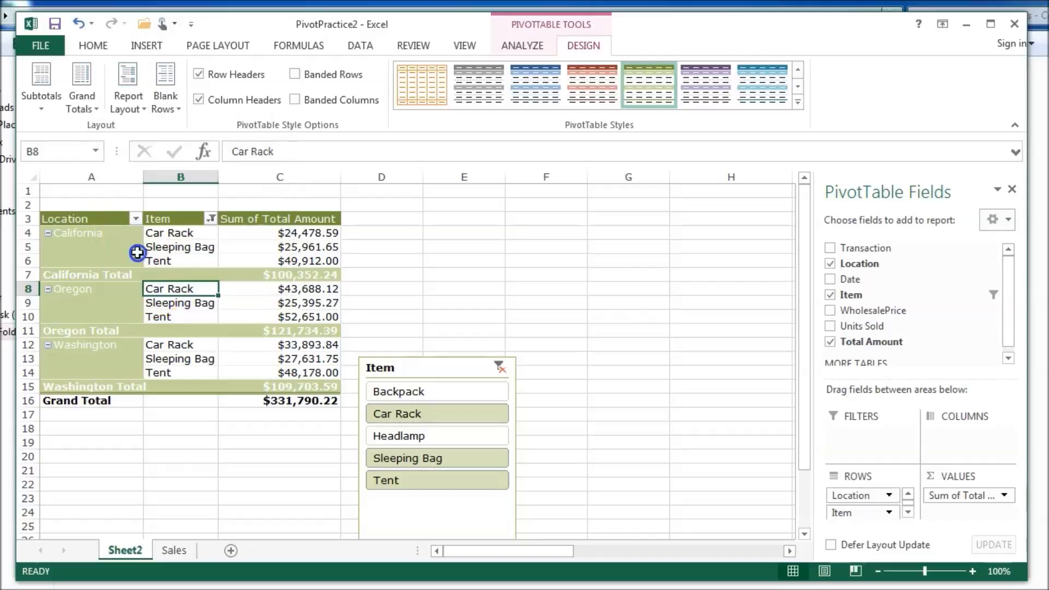
{"action": "left_click", "coordinate": [119, 94]}
{"action": "left_click", "coordinate": [129, 132]}
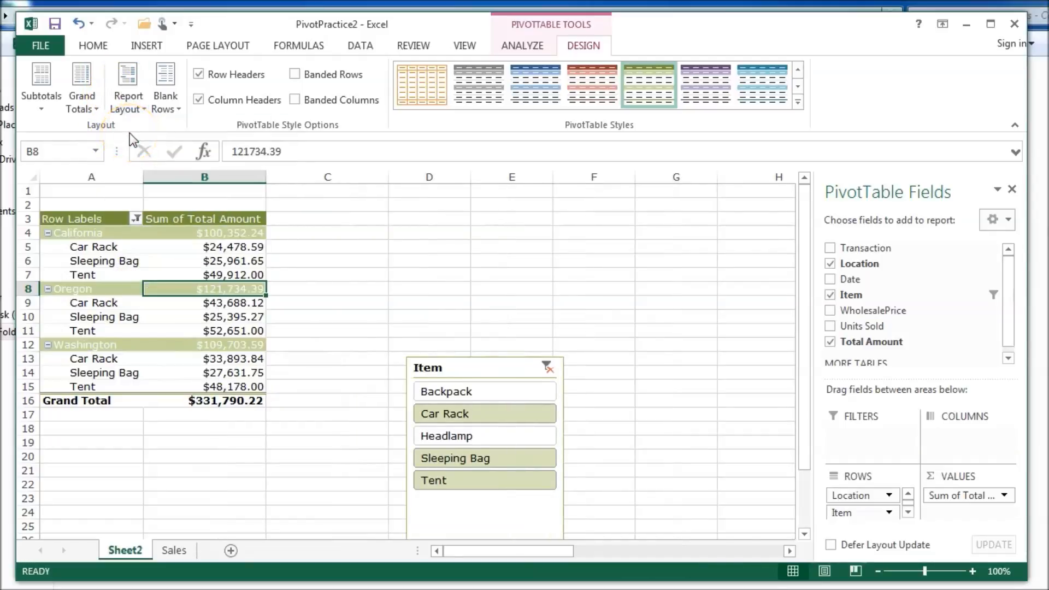
{"action": "left_click", "coordinate": [160, 102]}
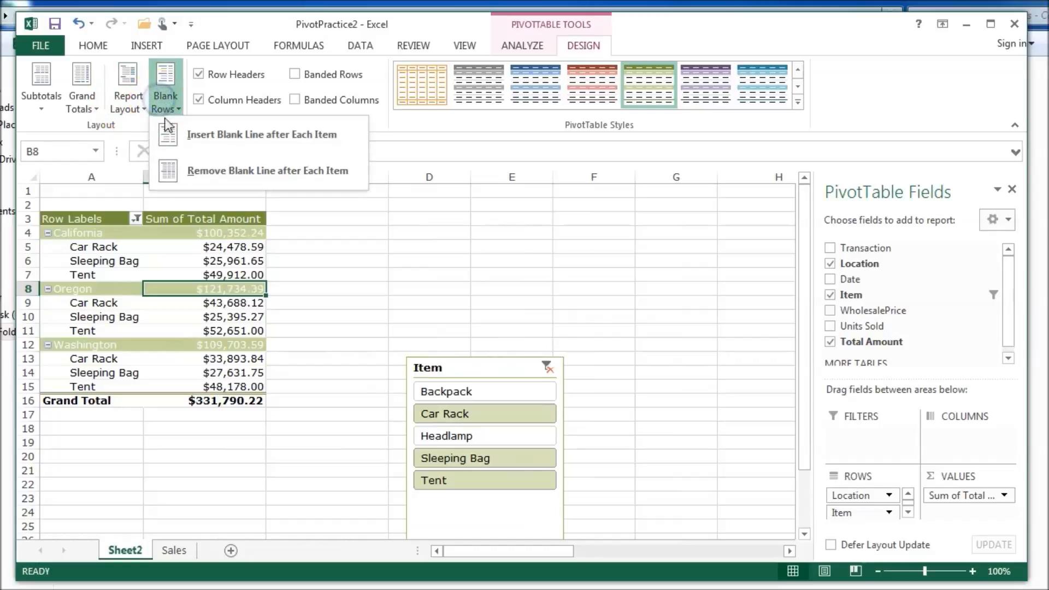
{"action": "left_click", "coordinate": [74, 334]}
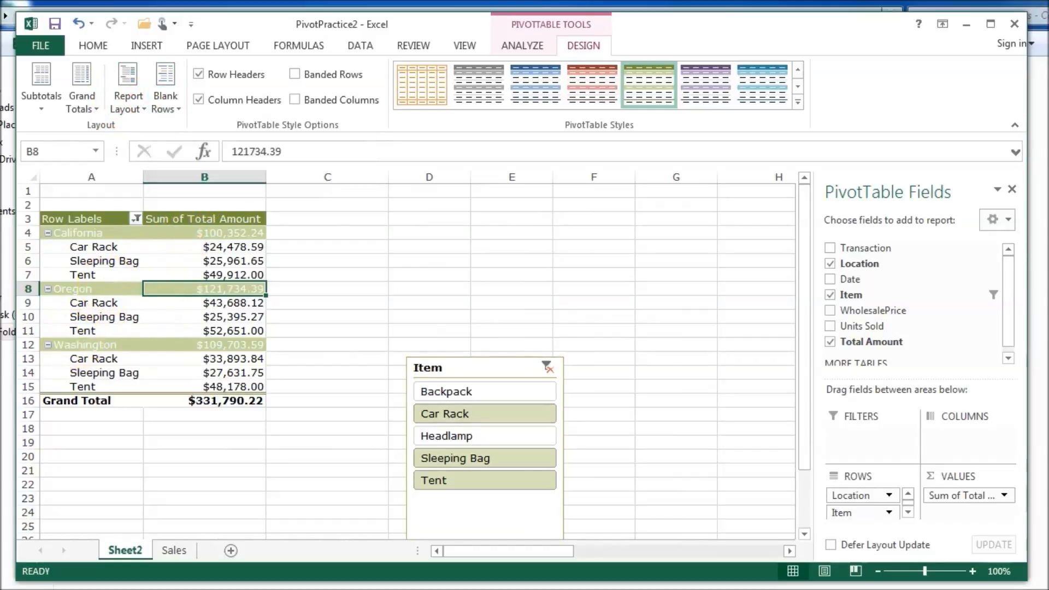
{"action": "left_click", "coordinate": [524, 50]}
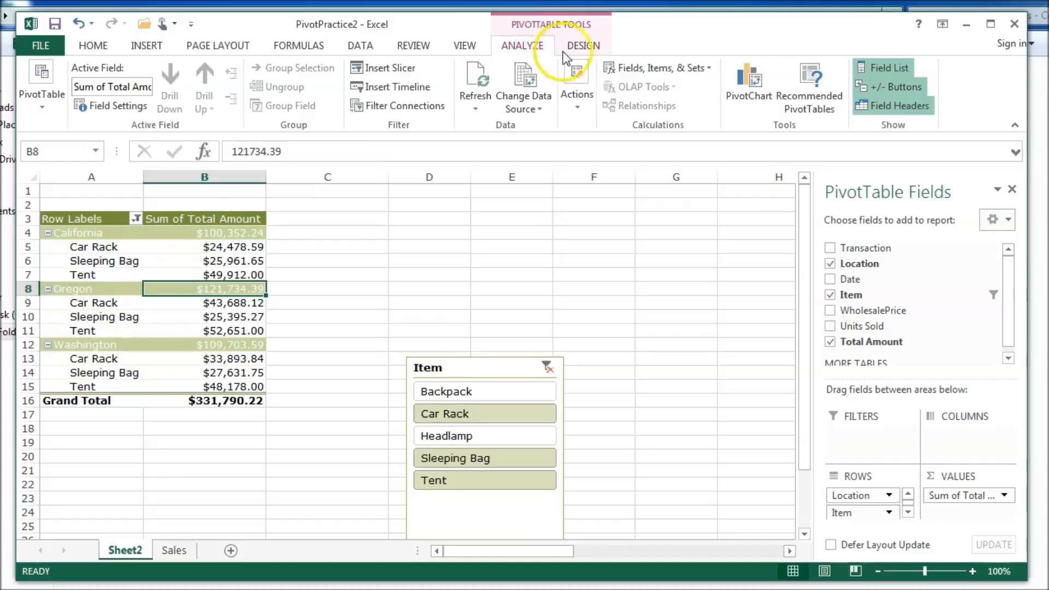
{"action": "left_click", "coordinate": [581, 49]}
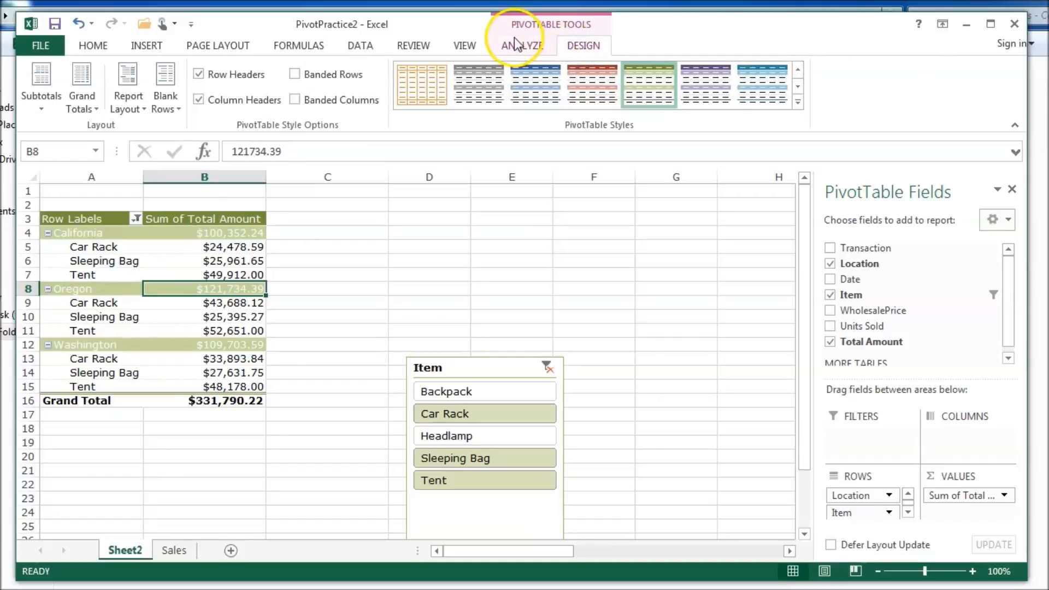
{"action": "left_click", "coordinate": [517, 44]}
{"action": "left_click", "coordinate": [581, 47]}
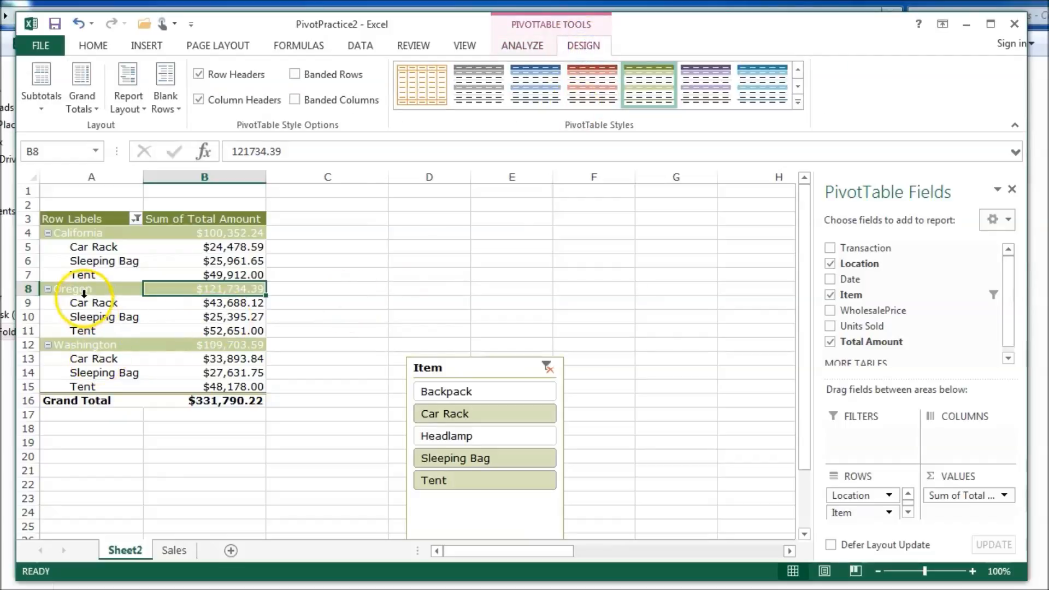
{"action": "left_click", "coordinate": [81, 263]}
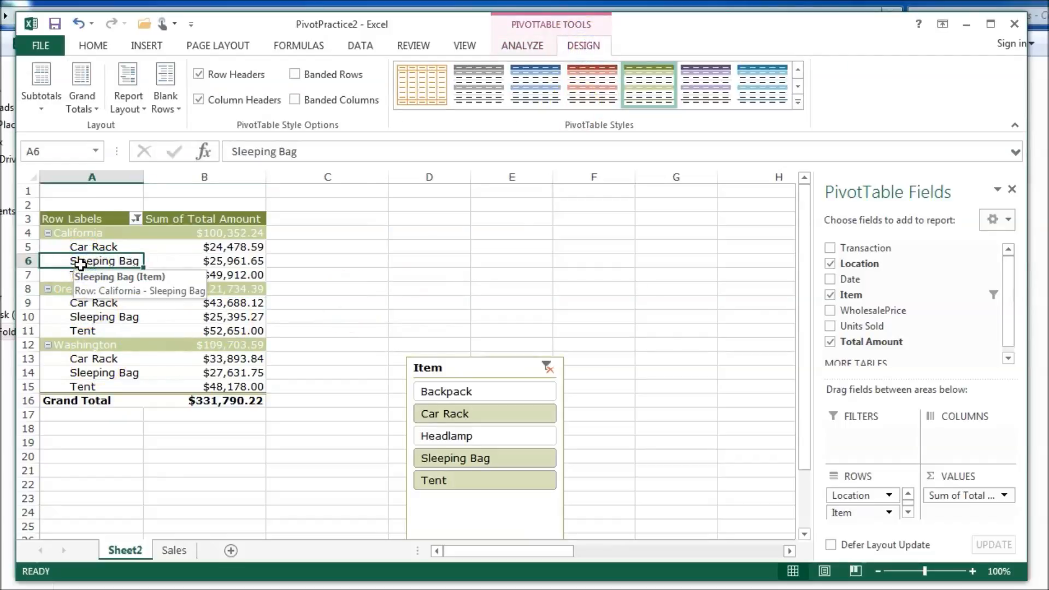